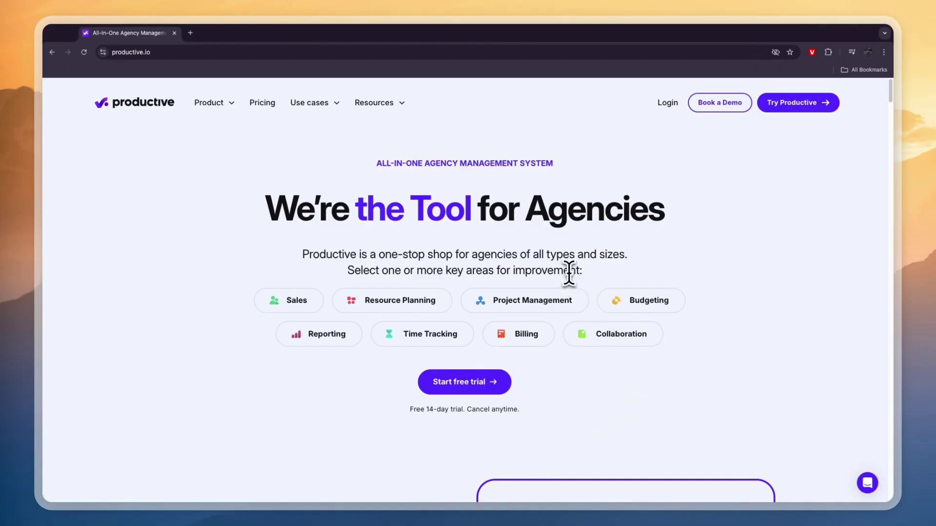
# Start the free-trial sign-up with the saved e-mail, an account password and personal details
pyautogui.moveTo(312, 103)
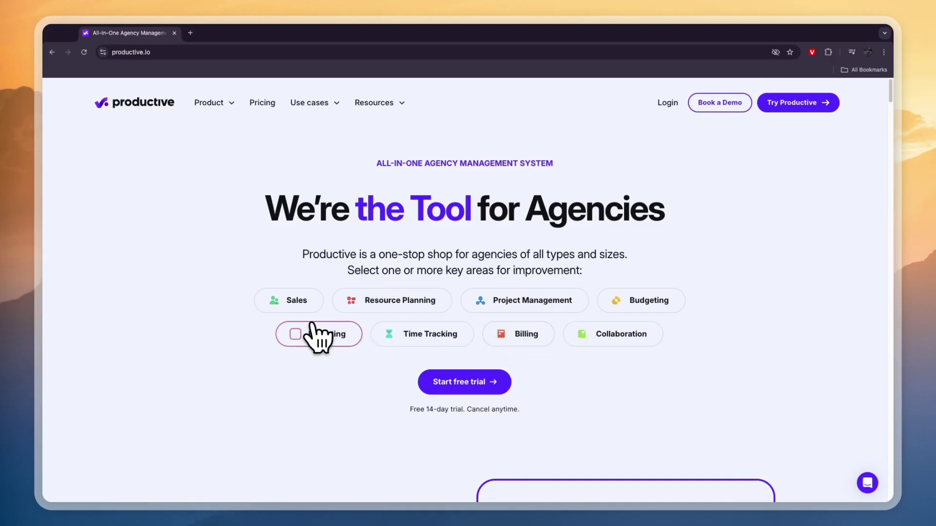
pyautogui.click(465, 380)
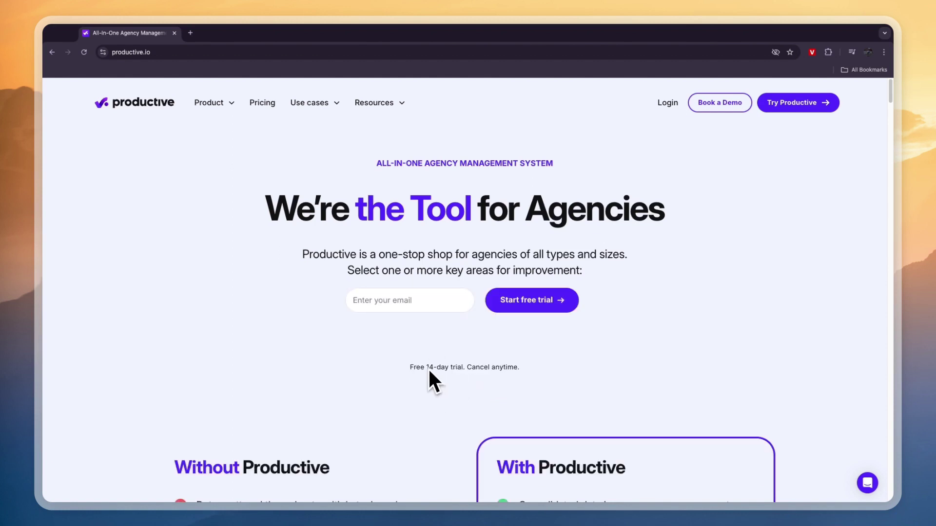
pyautogui.click(396, 300)
pyautogui.click(424, 322)
pyautogui.press('Return')
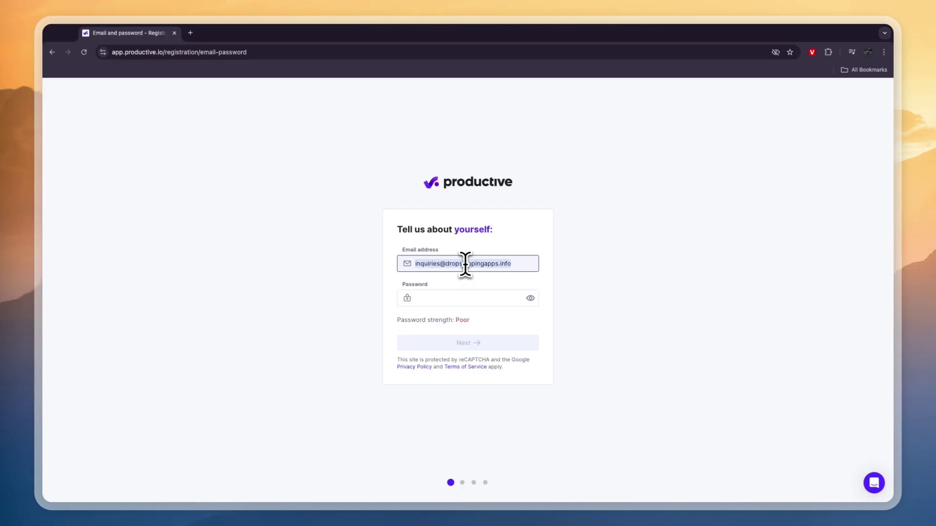
pyautogui.click(467, 298)
pyautogui.hotkey('ctrl', 'v')
pyautogui.click(497, 343)
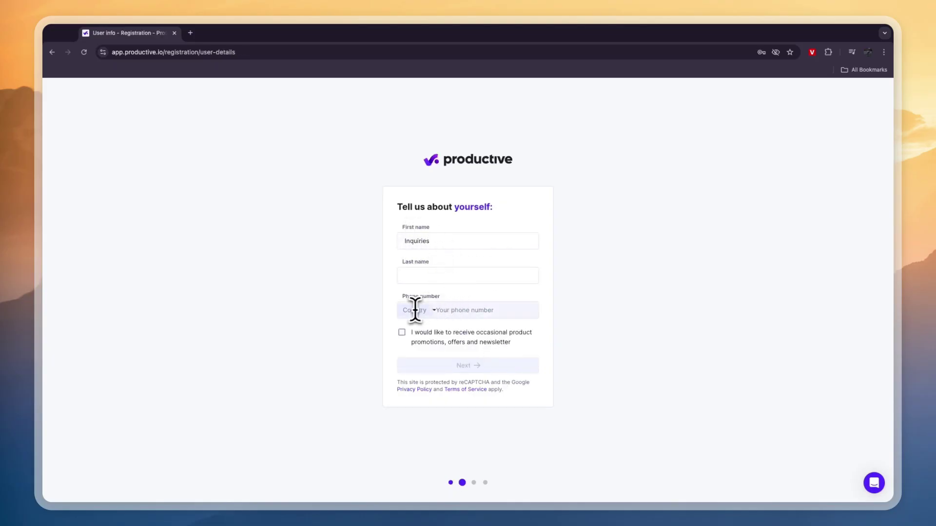
pyautogui.press('Return')
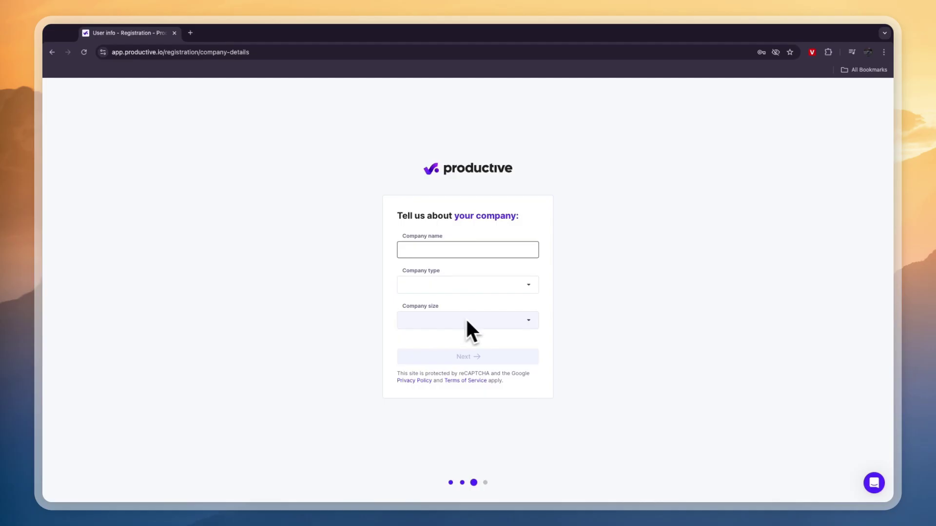
# Register the company as a 2 - 10 person Marketing agency and continue
pyautogui.click(474, 283)
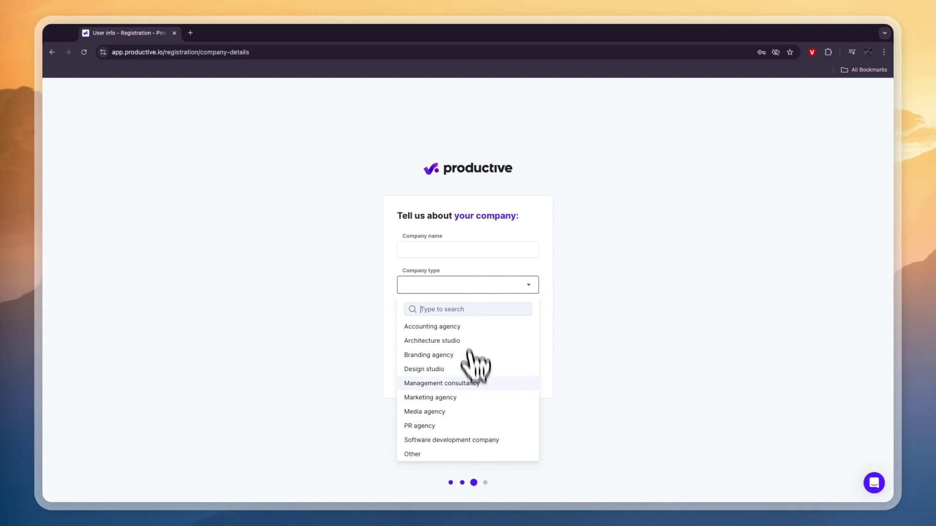
pyautogui.click(431, 397)
pyautogui.click(443, 320)
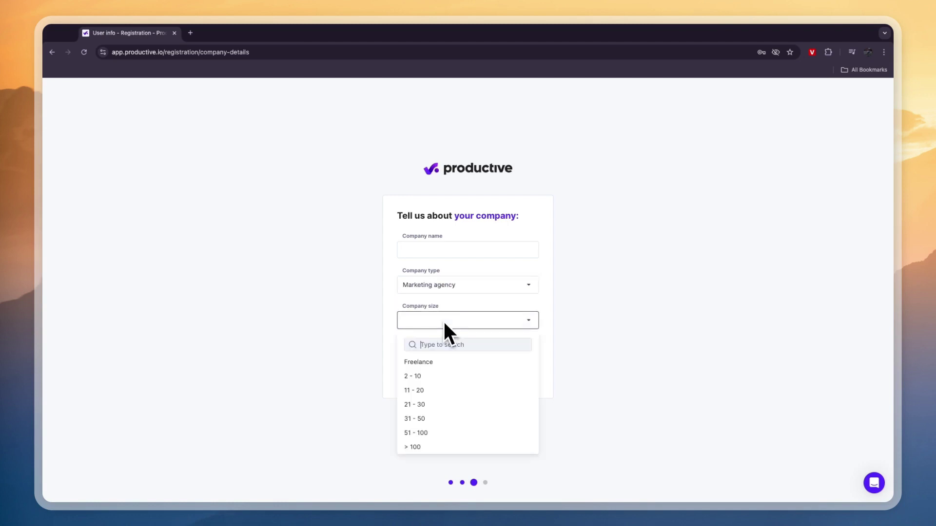
pyautogui.click(422, 376)
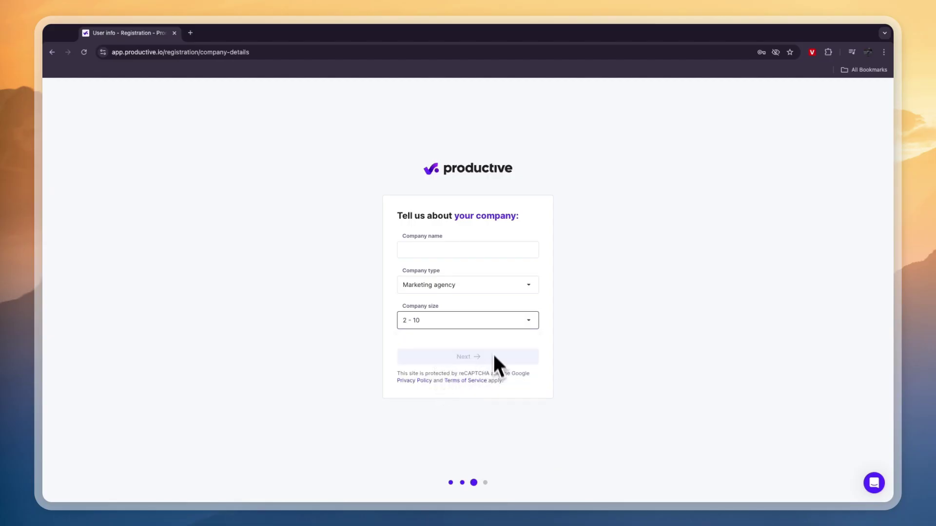
pyautogui.click(449, 250)
# Set the referral source to Social Media on the final questions step
pyautogui.press('Return')
pyautogui.moveTo(396, 205); pyautogui.dragTo(494, 211)
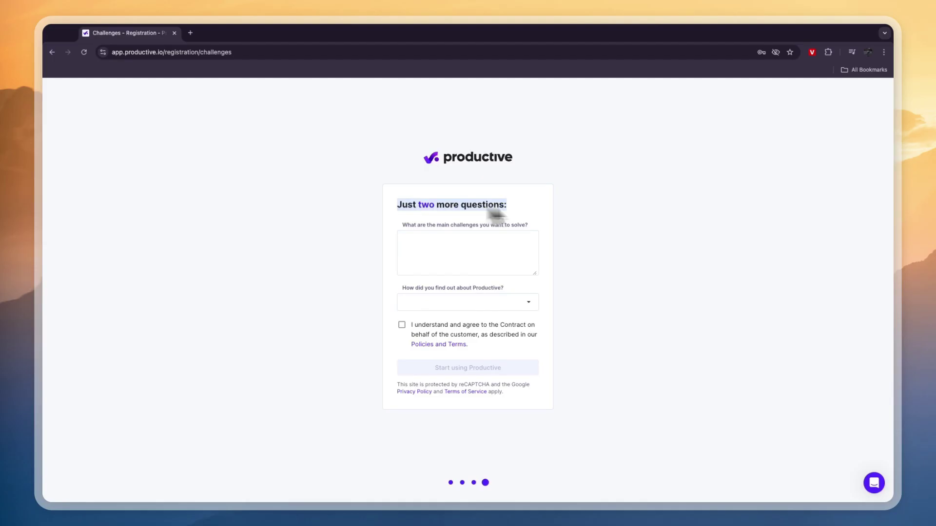
pyautogui.click(535, 206)
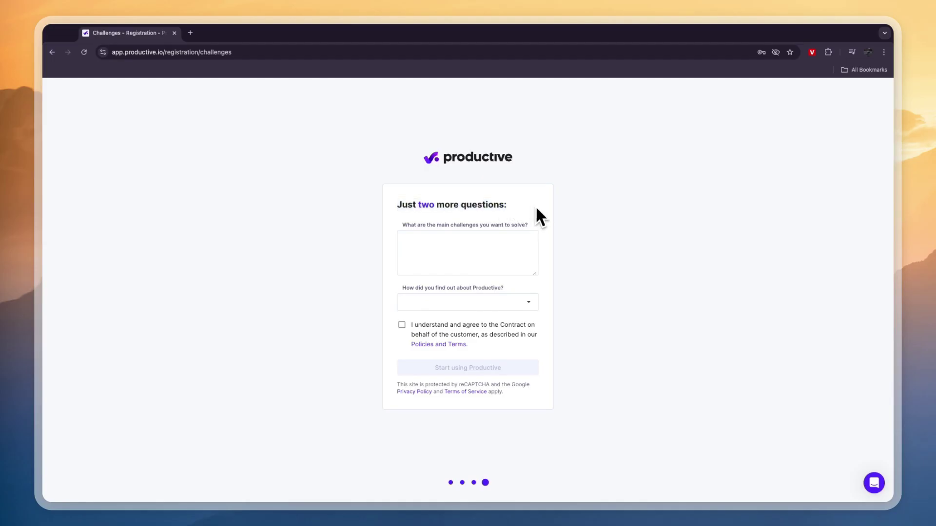
pyautogui.click(471, 235)
pyautogui.click(465, 298)
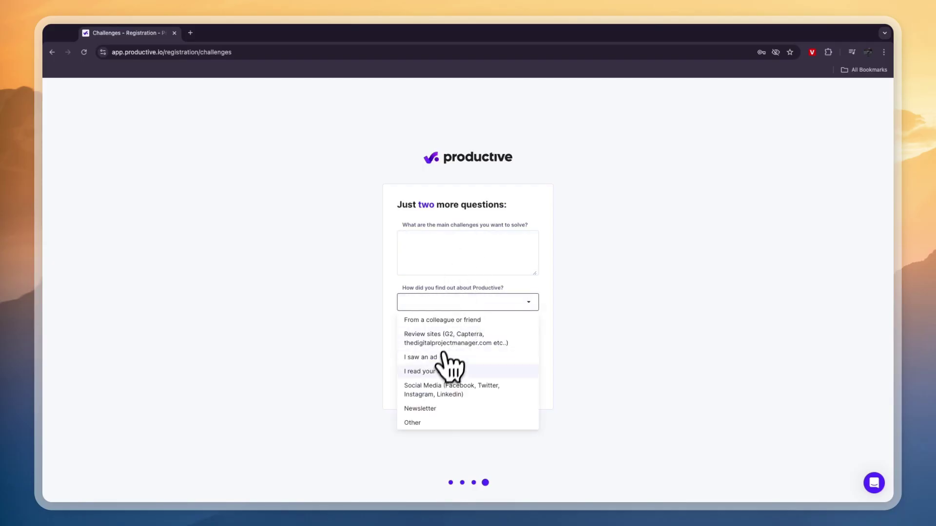
pyautogui.click(432, 390)
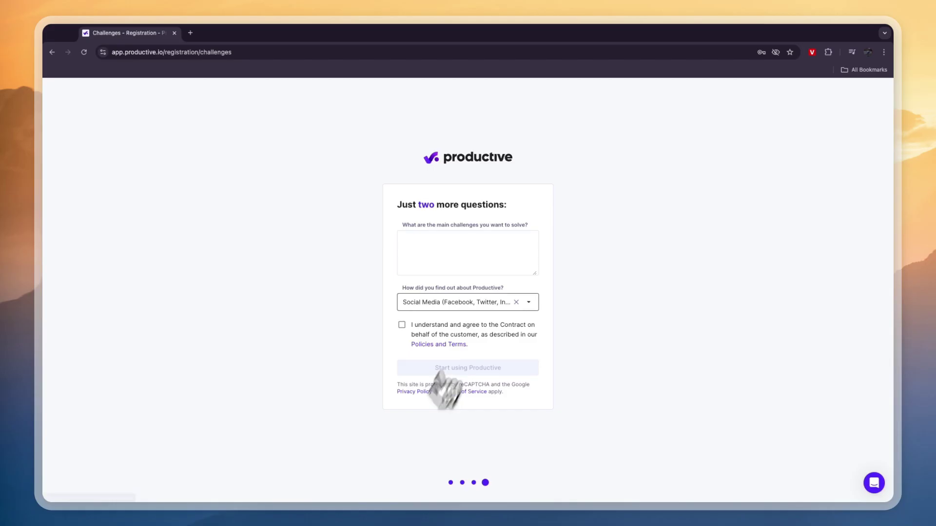
# Enter the managing-clients and team-communication challenges answer, accept the contract and submit
pyautogui.click(432, 246)
pyautogui.write('I want to manage my clients better and improve team communication.')
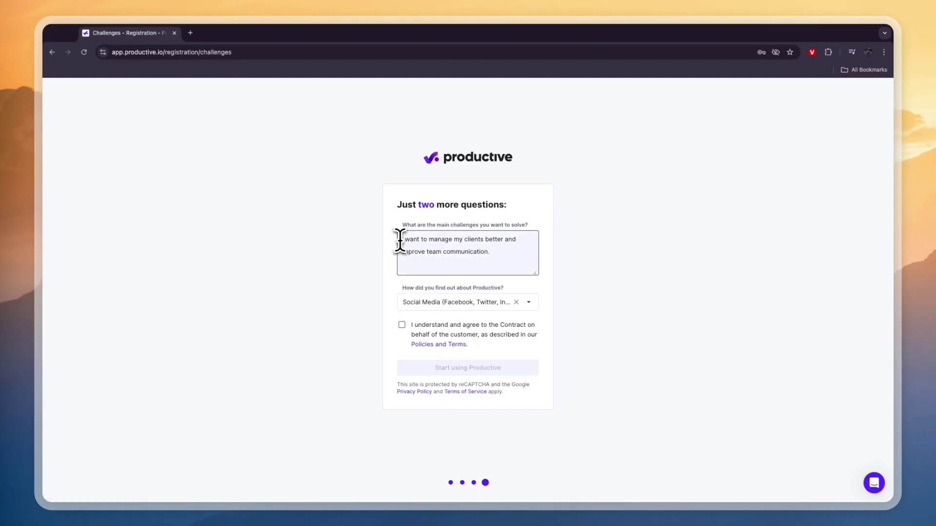
pyautogui.moveTo(400, 238); pyautogui.dragTo(426, 239)
pyautogui.moveTo(486, 243); pyautogui.dragTo(490, 249)
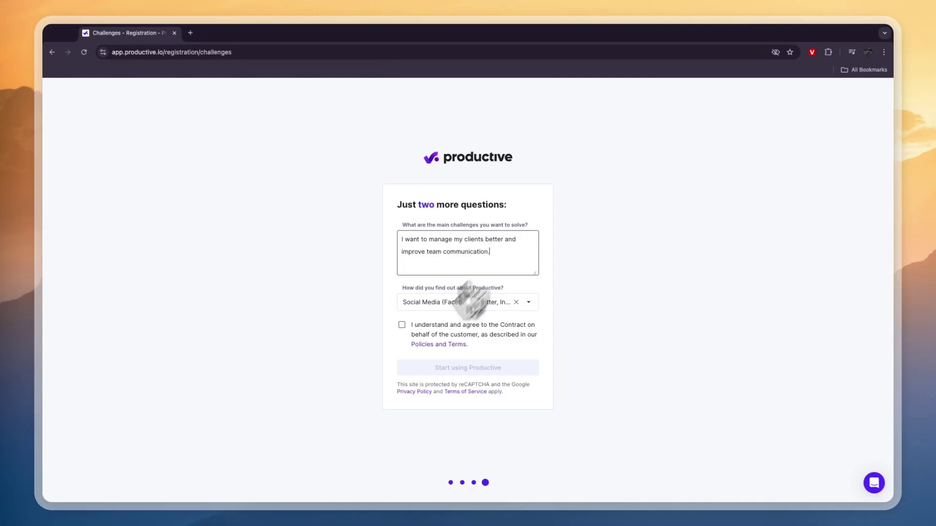
pyautogui.click(411, 325)
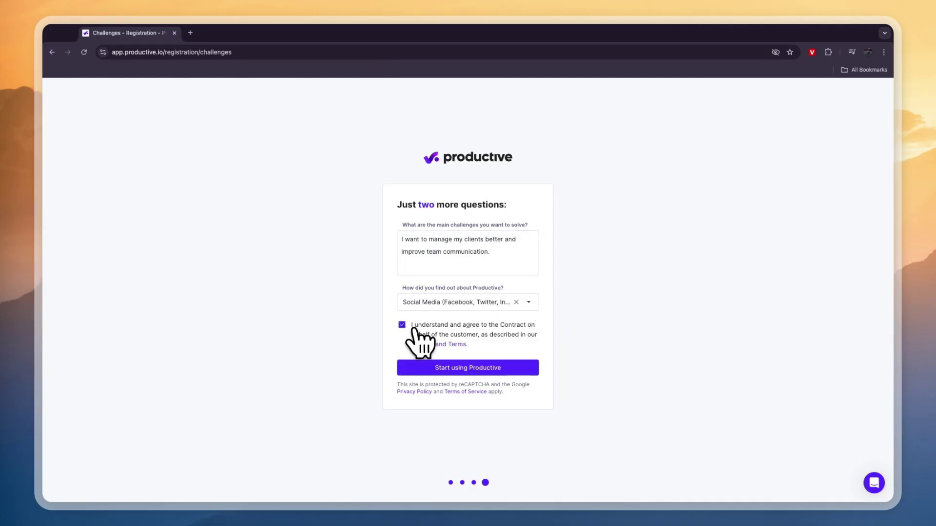
pyautogui.click(466, 370)
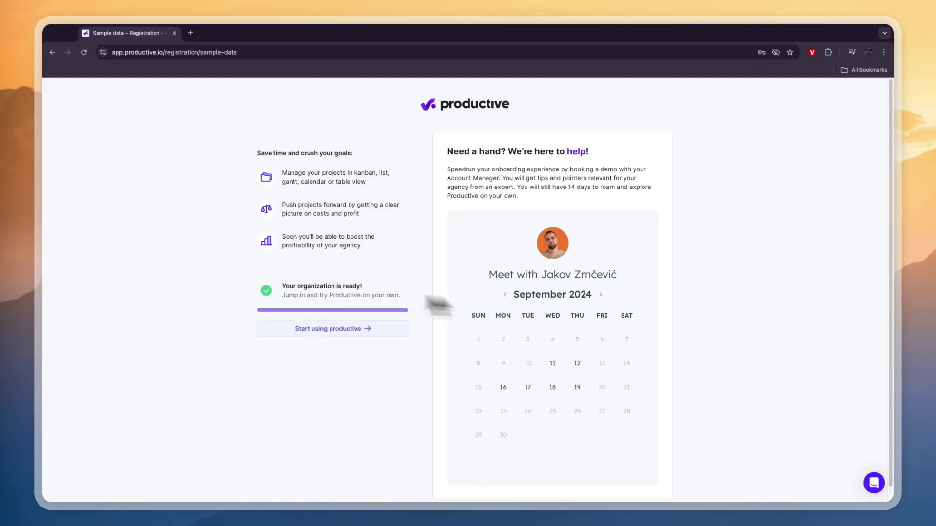
# Enter the new sample-data workspace to reach the onboarding welcome page
pyautogui.click(314, 329)
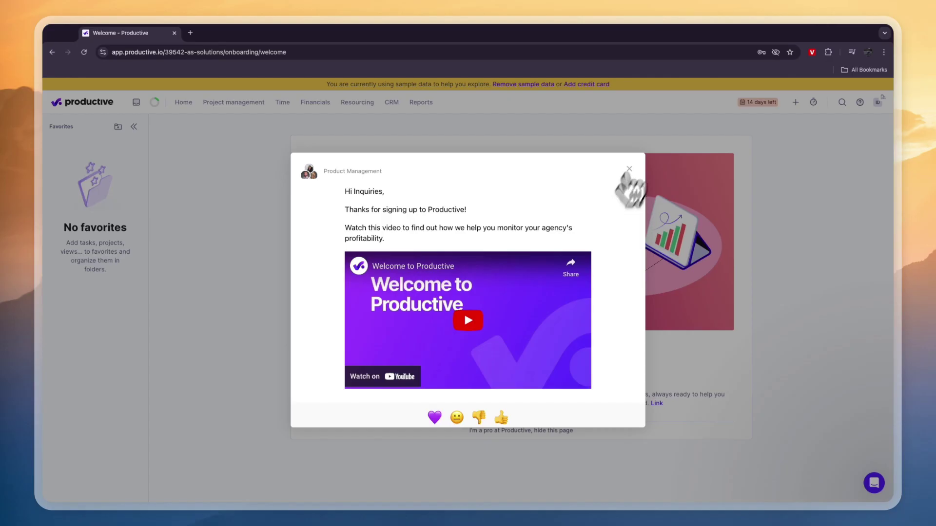
# Dismiss the welcome video and begin creating the first project
pyautogui.click(629, 169)
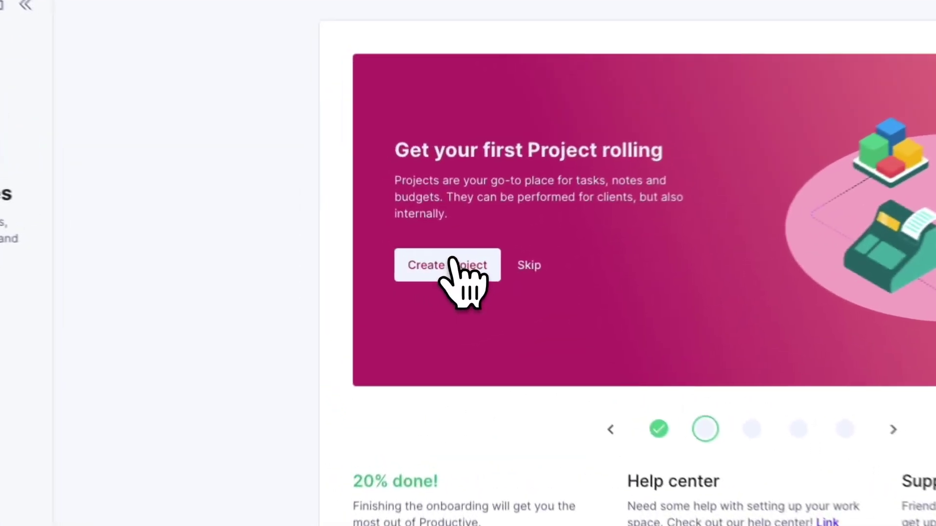
pyautogui.click(365, 267)
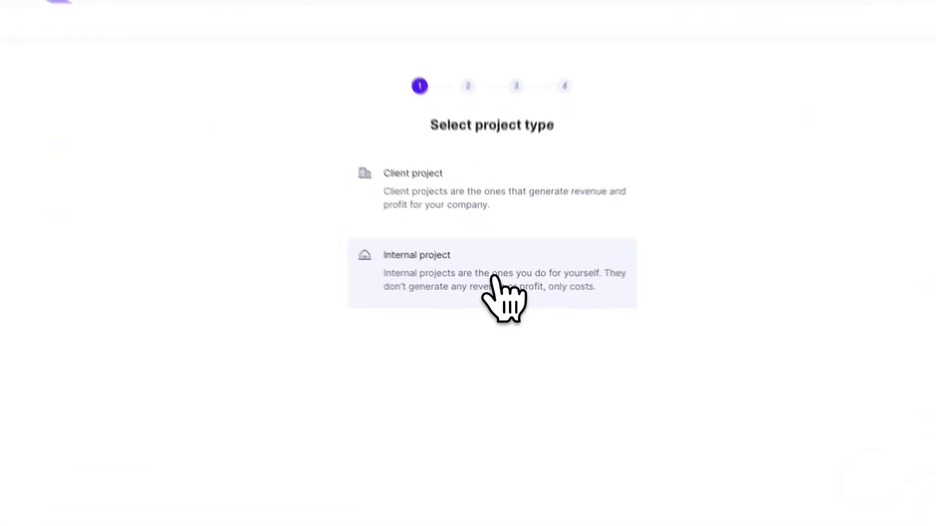
# Make project 1 an internal project created from scratch
pyautogui.click(494, 278)
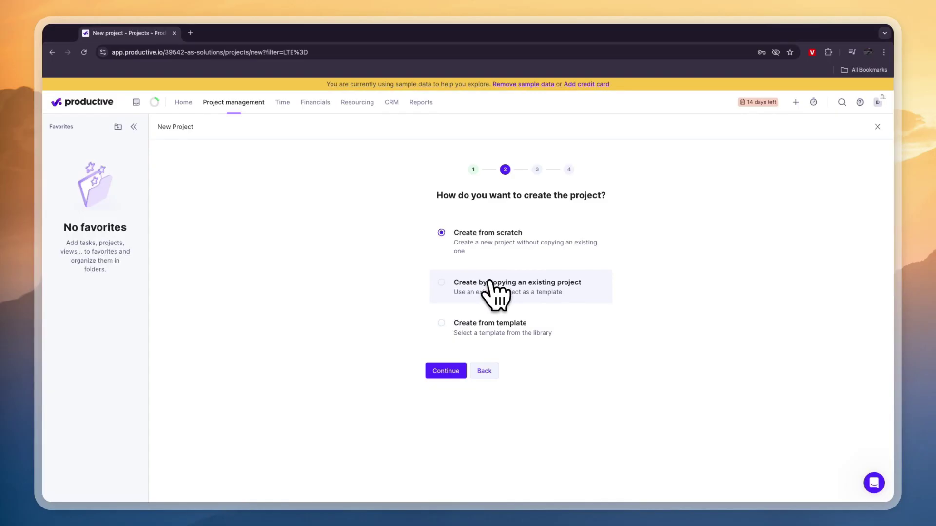
pyautogui.click(498, 325)
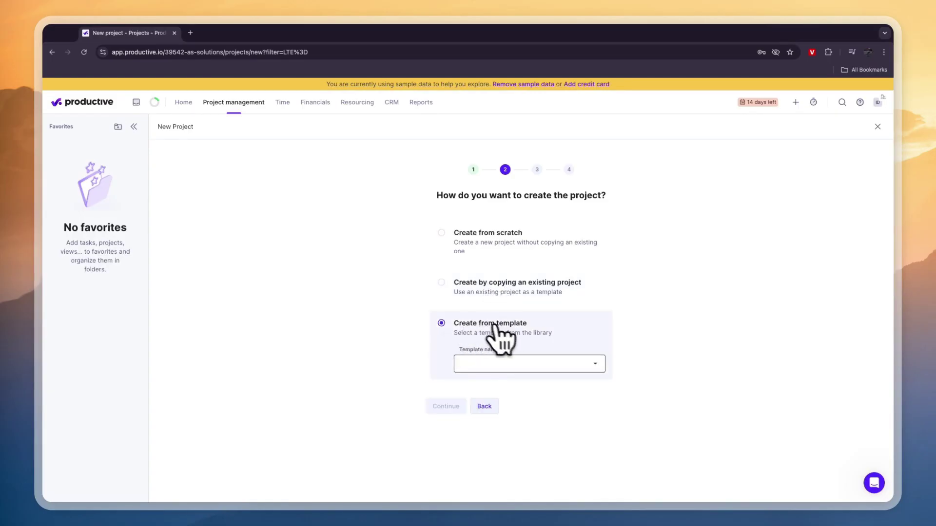
pyautogui.click(483, 246)
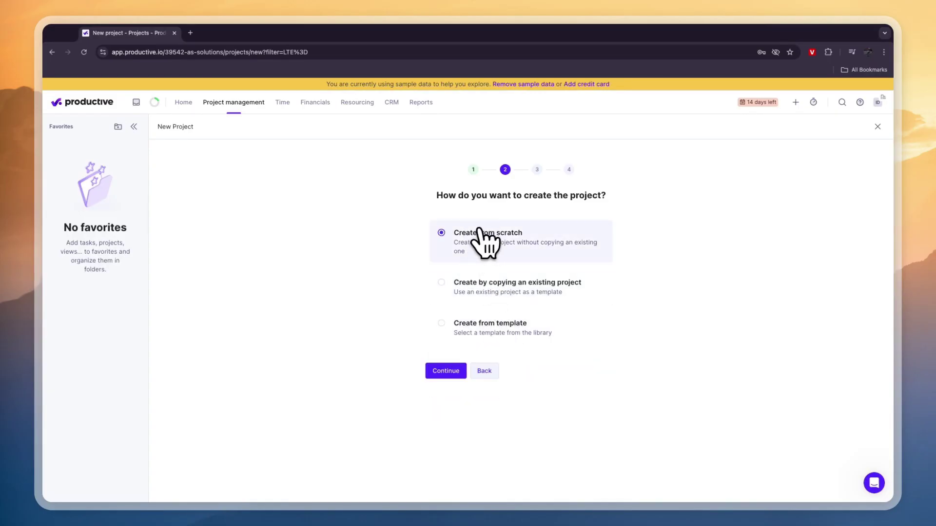
pyautogui.click(446, 372)
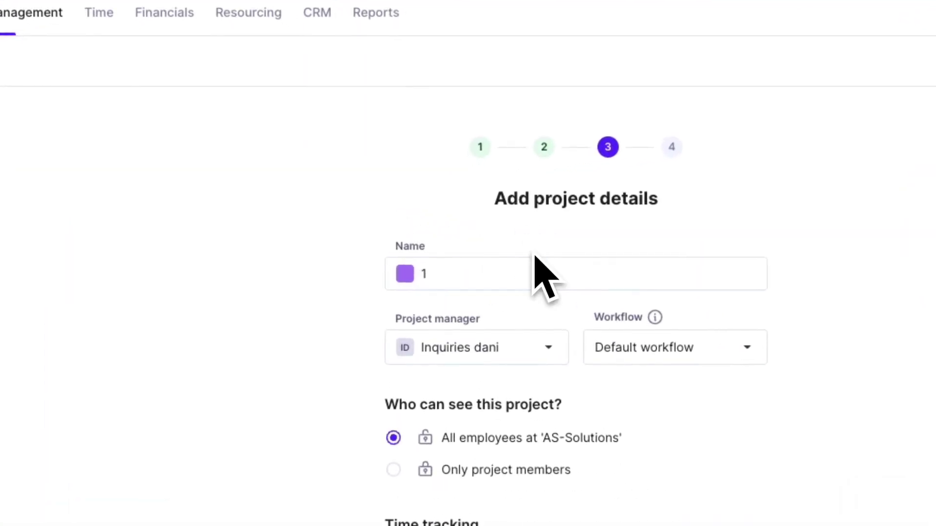
# Keep the project visible to all employees with the current manager and default workflow
pyautogui.moveTo(380, 428); pyautogui.dragTo(615, 414)
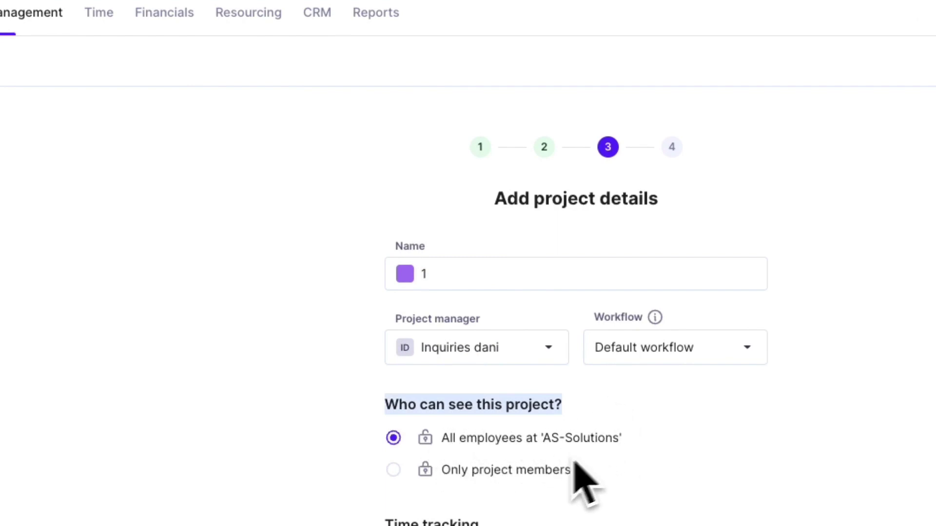
pyautogui.click(508, 470)
pyautogui.click(502, 440)
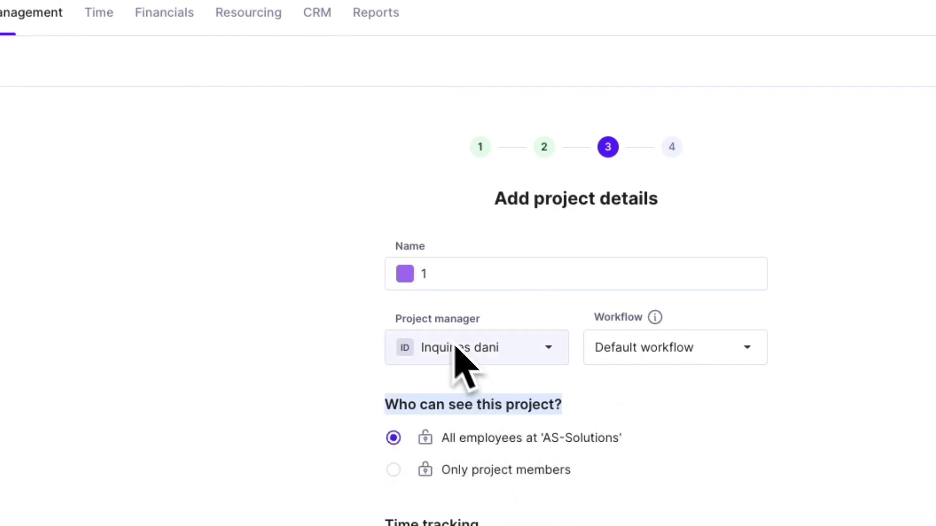
pyautogui.moveTo(480, 319); pyautogui.dragTo(403, 324)
pyautogui.click(502, 350)
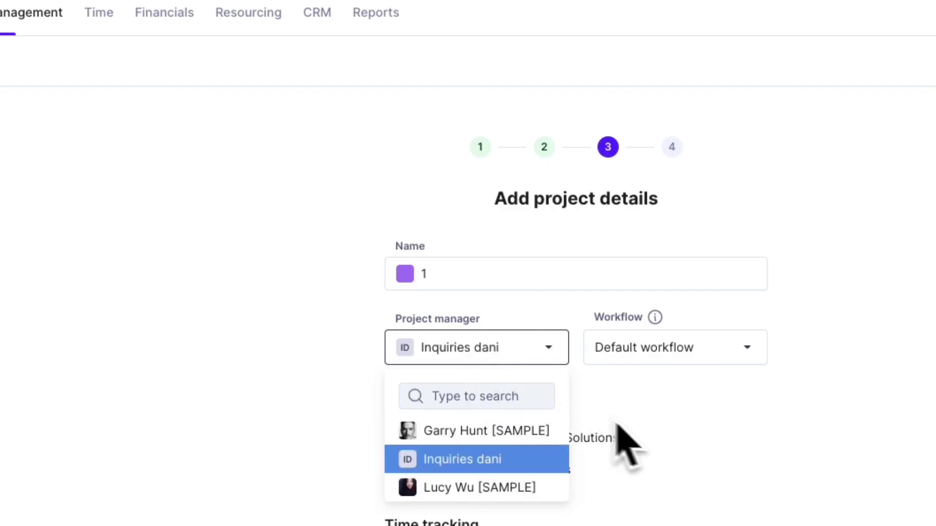
pyautogui.click(660, 432)
pyautogui.click(666, 362)
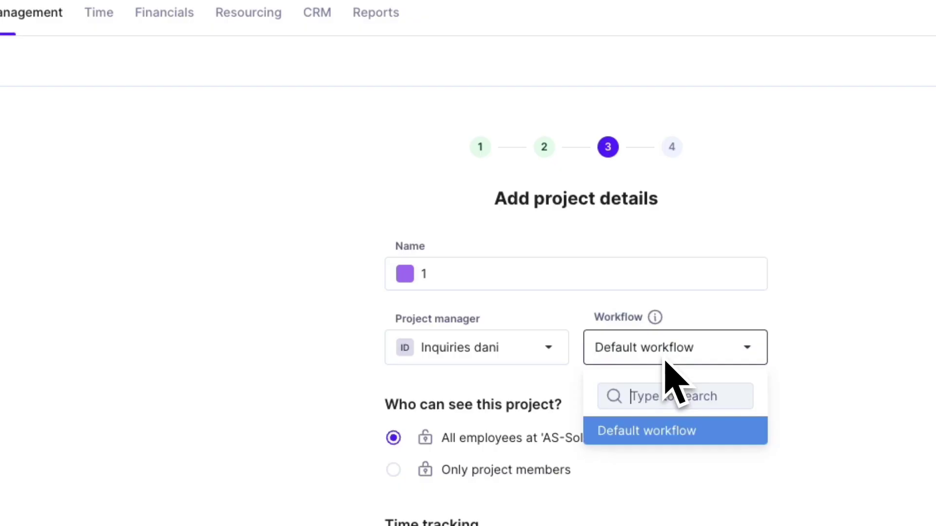
pyautogui.click(788, 394)
pyautogui.moveTo(594, 414); pyautogui.dragTo(337, 450)
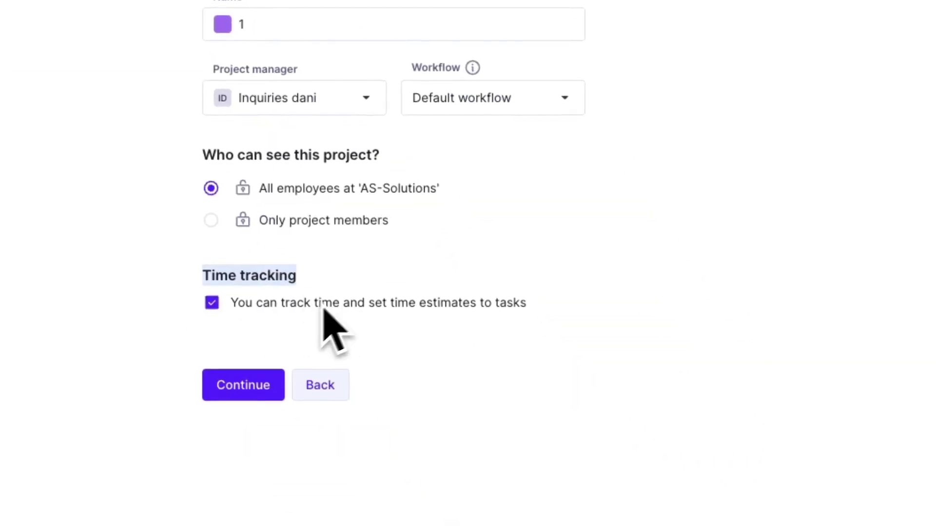
# Leave task time tracking on and continue to the budget step
pyautogui.click(451, 304)
pyautogui.click(280, 302)
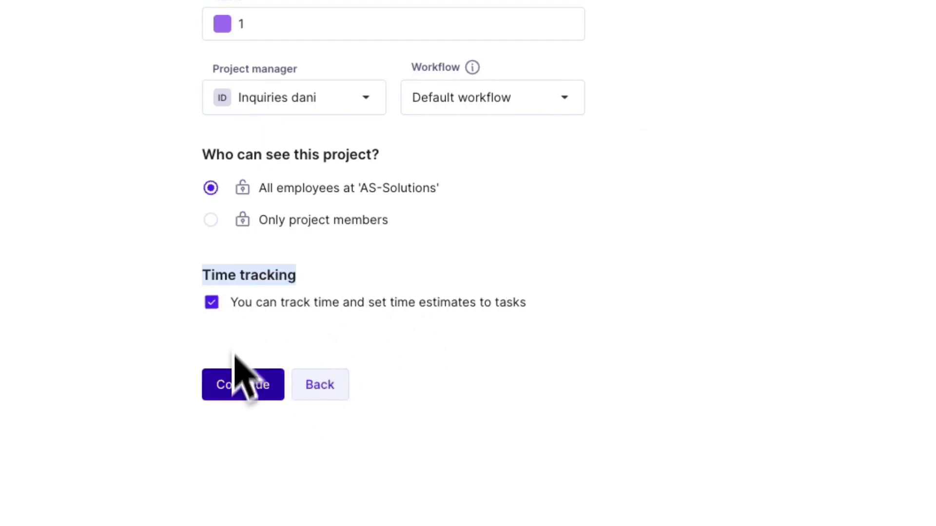
pyautogui.click(246, 383)
pyautogui.click(309, 122)
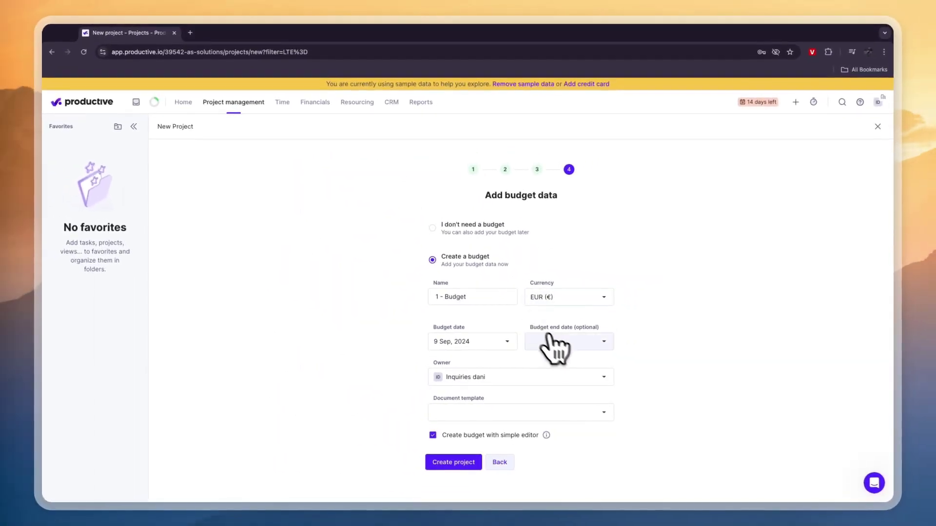
# Pick the Budget document template, choose no budget, and create project 1
pyautogui.click(513, 413)
pyautogui.click(453, 454)
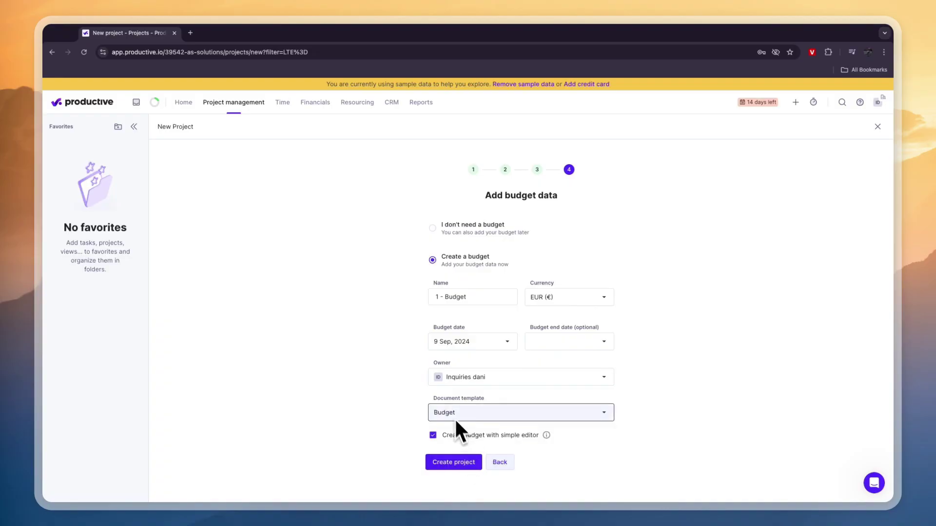
pyautogui.click(432, 228)
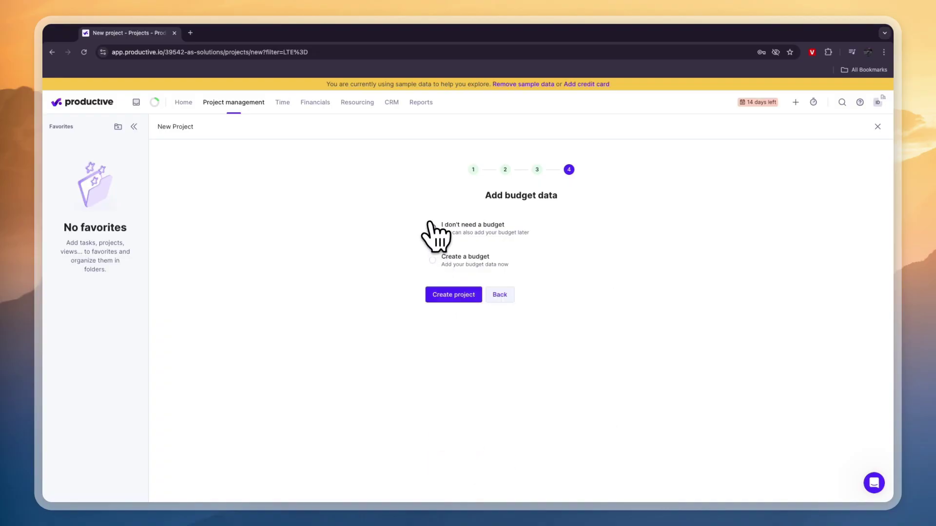
pyautogui.click(465, 297)
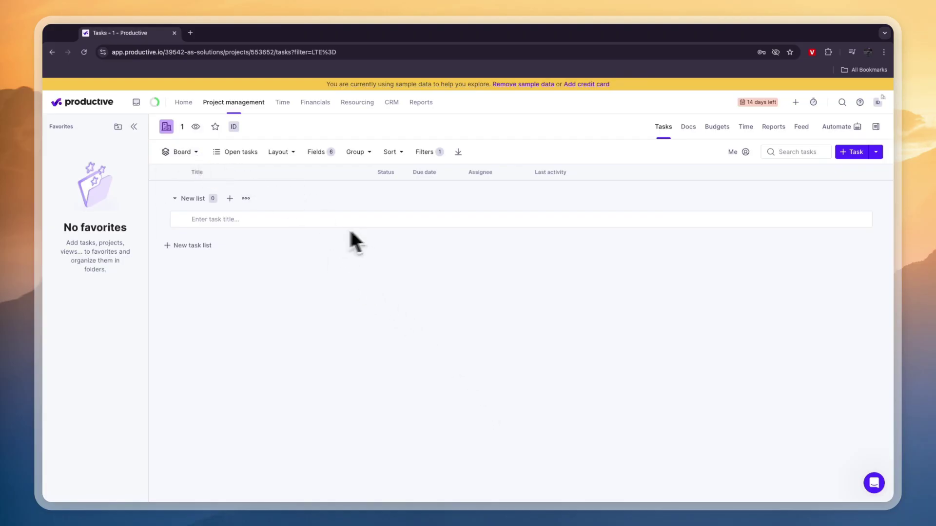
# Add a new board to project 1 and start a task titled '1' in the New list
pyautogui.click(182, 152)
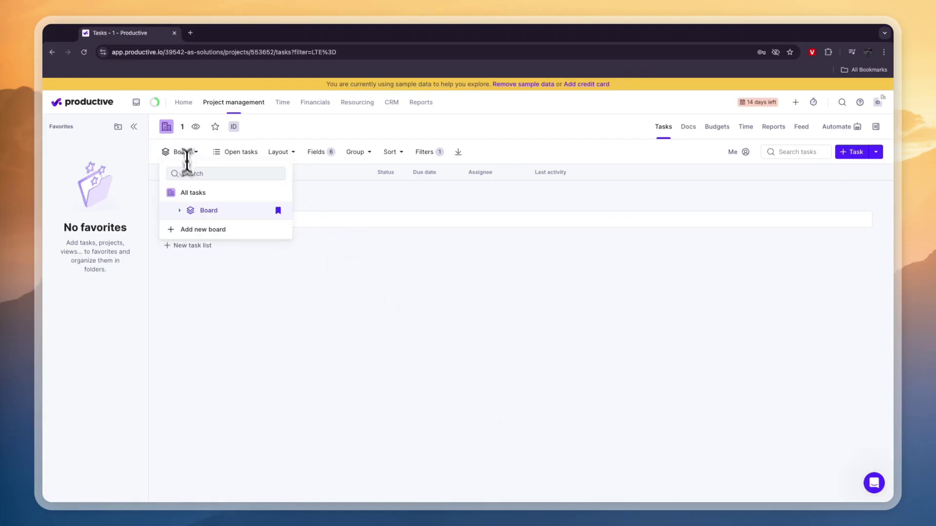
pyautogui.click(203, 230)
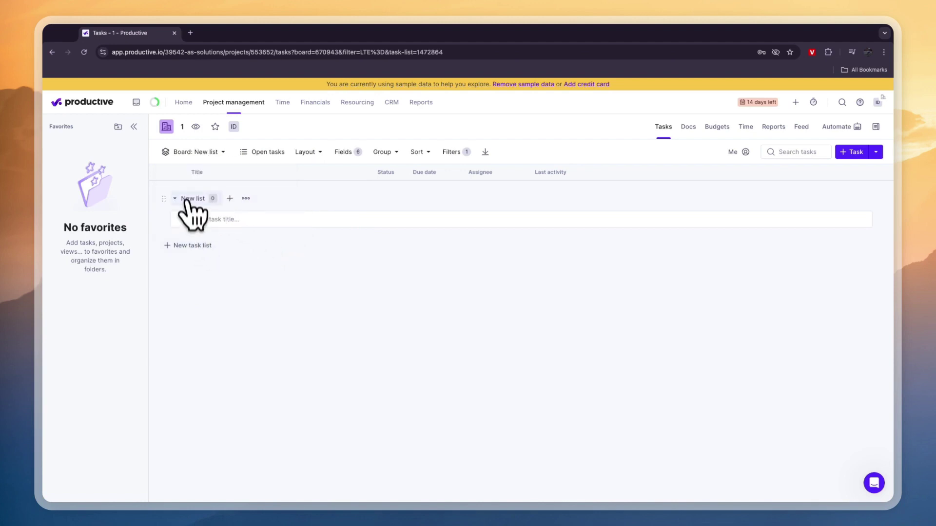
pyautogui.click(193, 247)
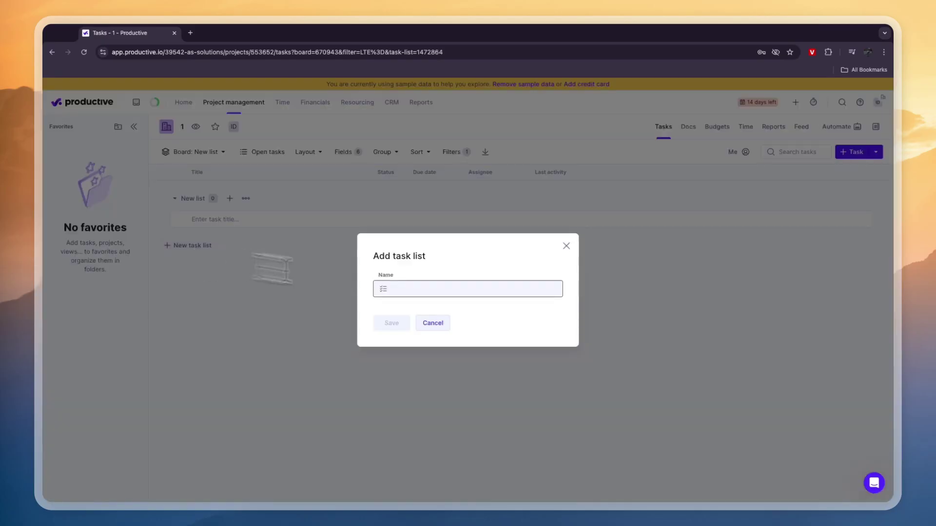
pyautogui.press('Escape')
pyautogui.click(229, 198)
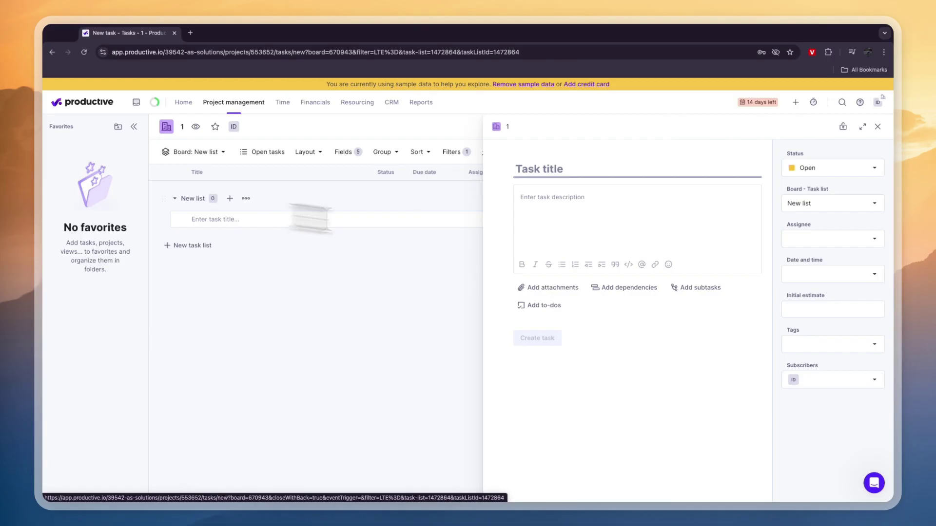
pyautogui.write('1')
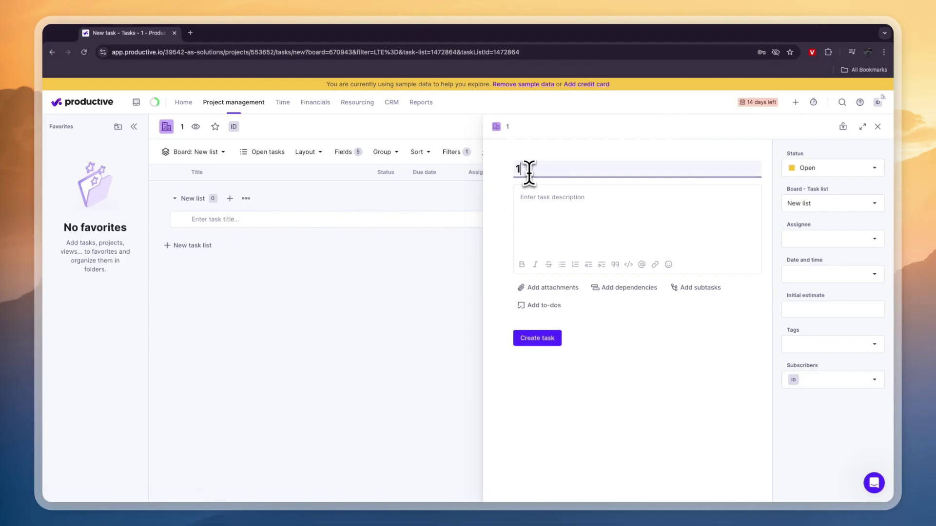
pyautogui.click(585, 198)
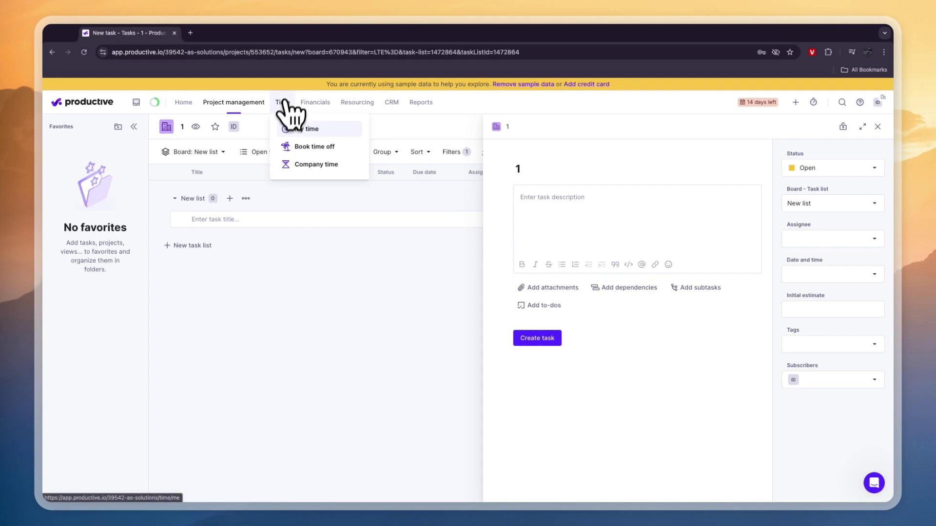
# Close and discard the unsaved task 1, then go to Time > My time
pyautogui.click(877, 126)
pyautogui.click(532, 298)
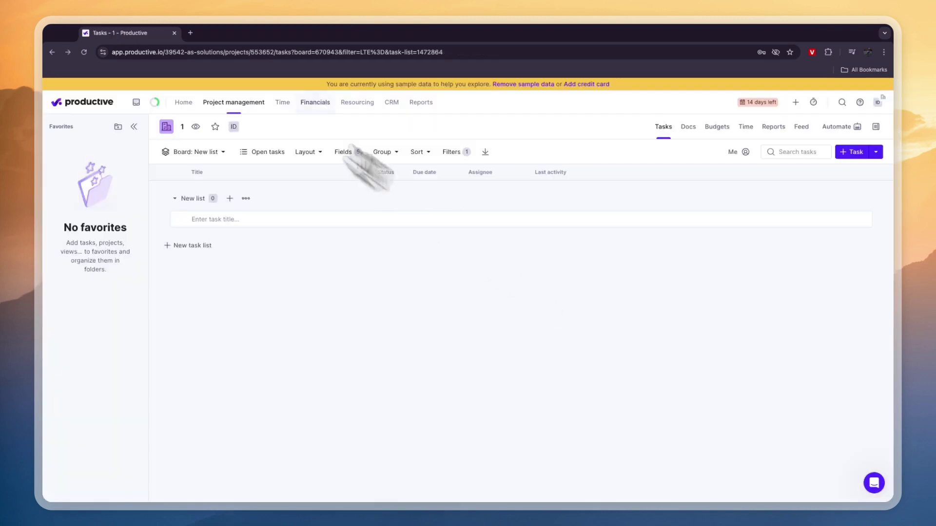
pyautogui.moveTo(279, 102)
pyautogui.click(305, 129)
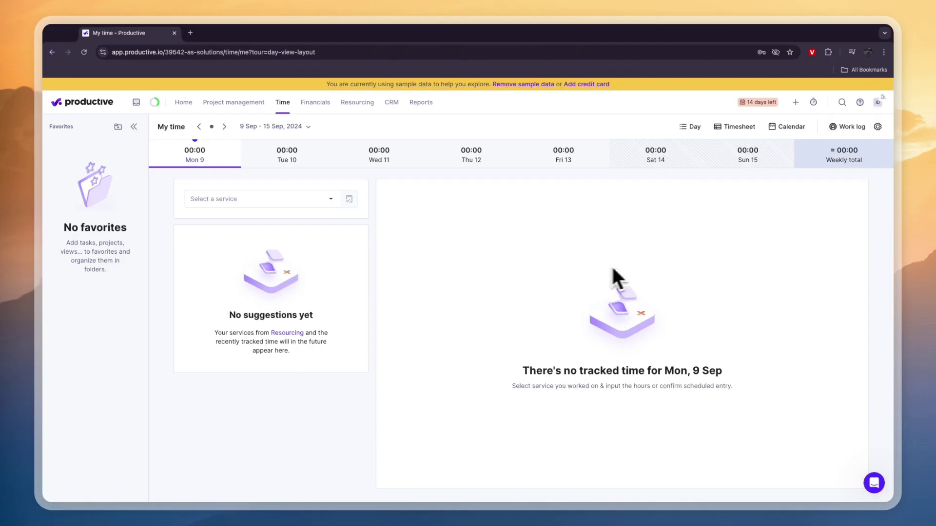
# Open Invite people from the account menu to see Employee, Client and Contractor options
pyautogui.click(878, 102)
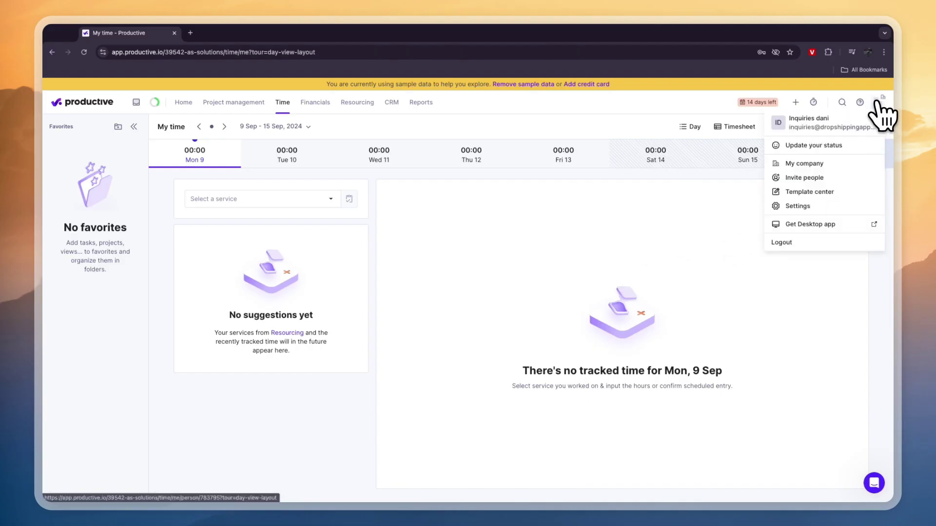
pyautogui.click(815, 177)
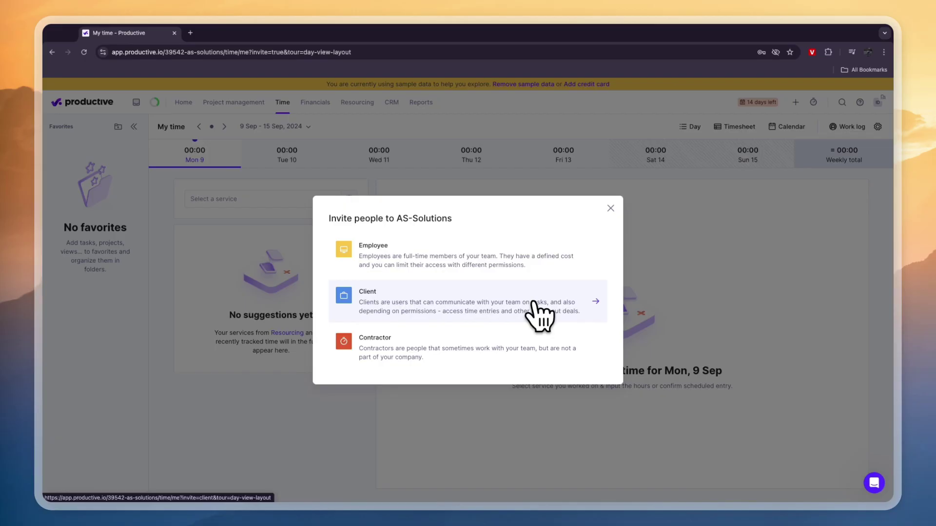
# Close the invite dialog, view Book time off and Company time, then Financials > Invoices
pyautogui.click(285, 103)
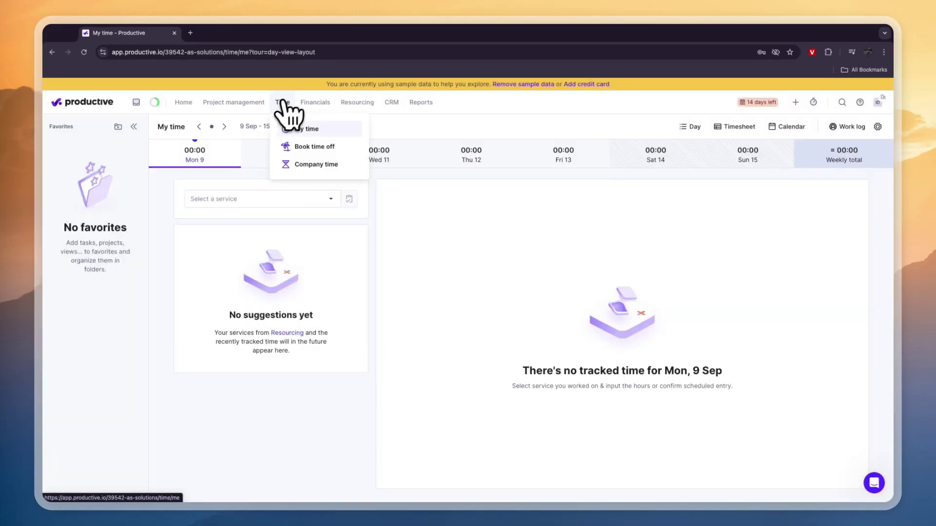
pyautogui.click(317, 147)
pyautogui.click(307, 163)
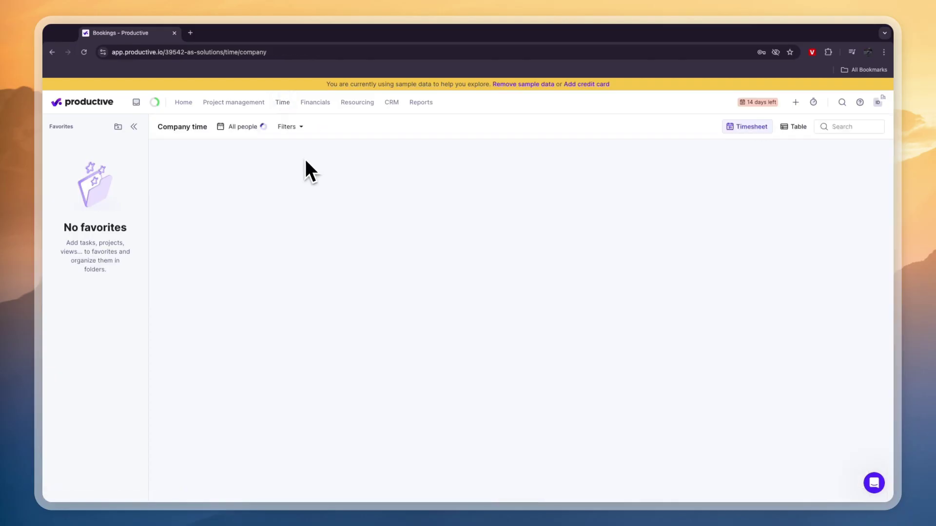
pyautogui.moveTo(312, 107)
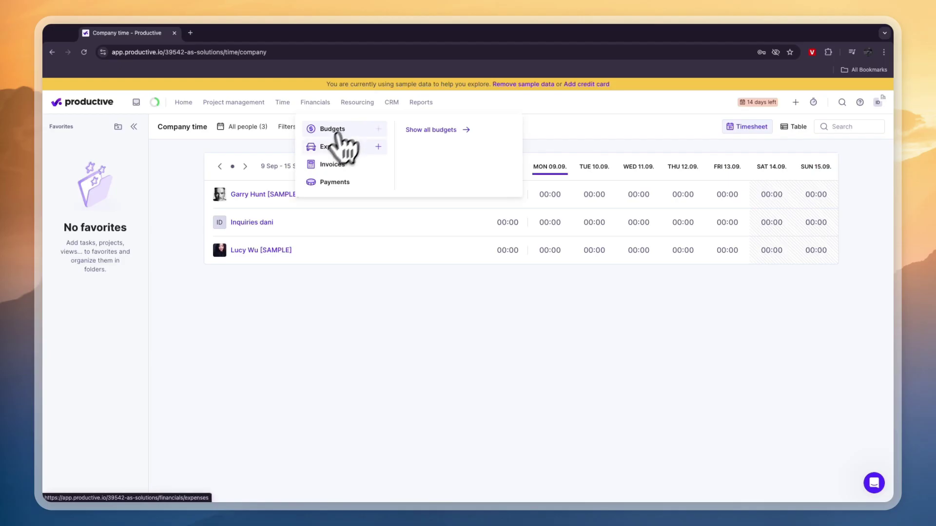
pyautogui.click(330, 164)
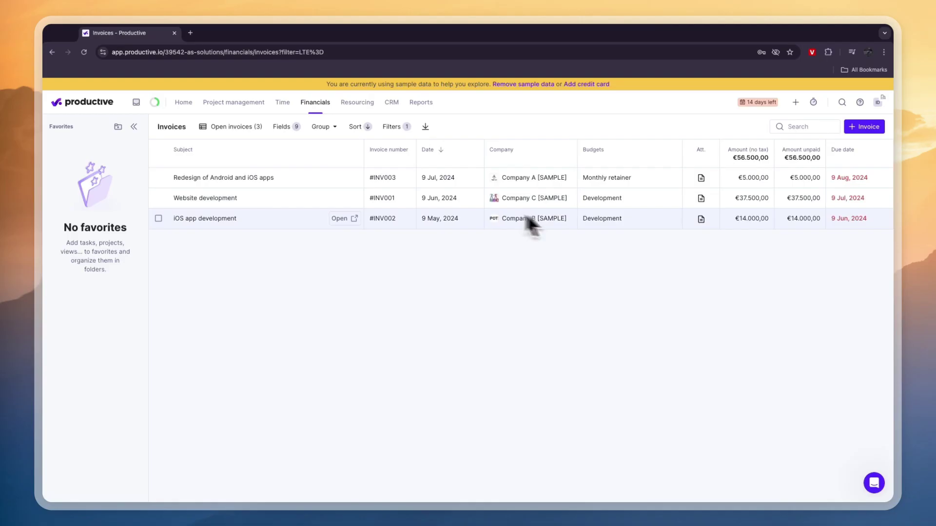
# Create a new invoice for Company A's Monthly retainer budget and preview its line items
pyautogui.click(860, 130)
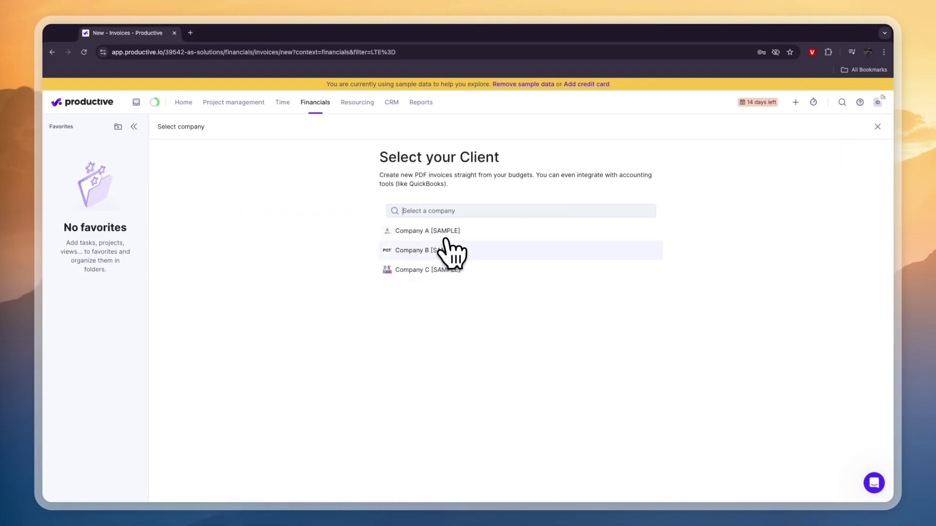
pyautogui.click(443, 232)
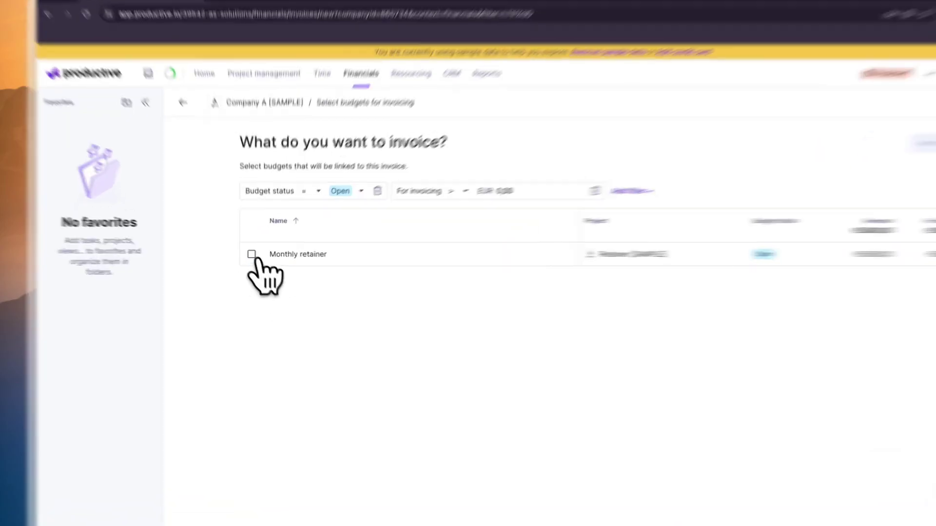
pyautogui.click(222, 254)
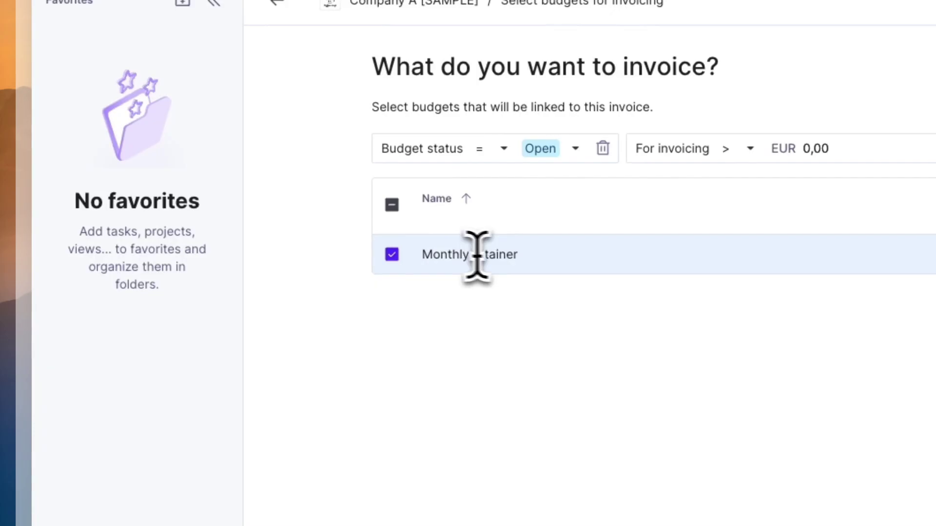
pyautogui.click(735, 165)
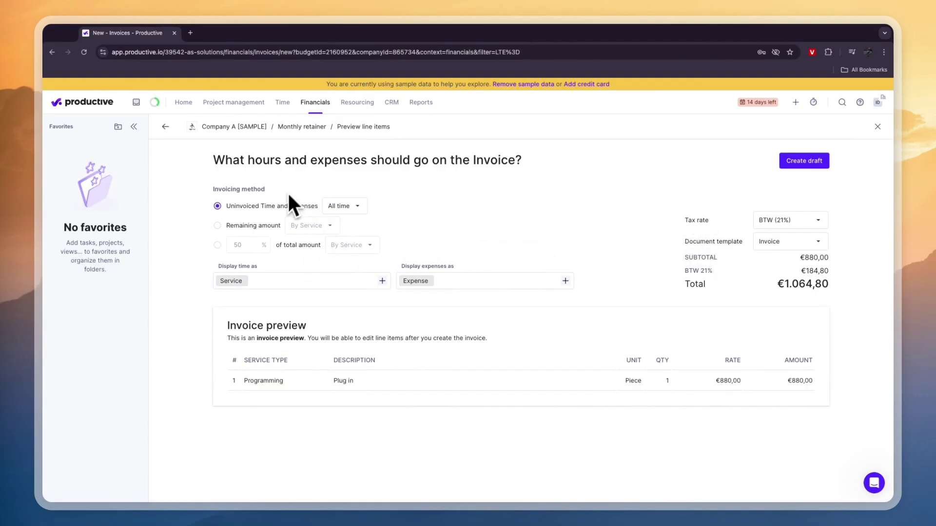
# Discard the unsaved invoice, go to Payments, and close the new payment form without saving
pyautogui.moveTo(316, 103)
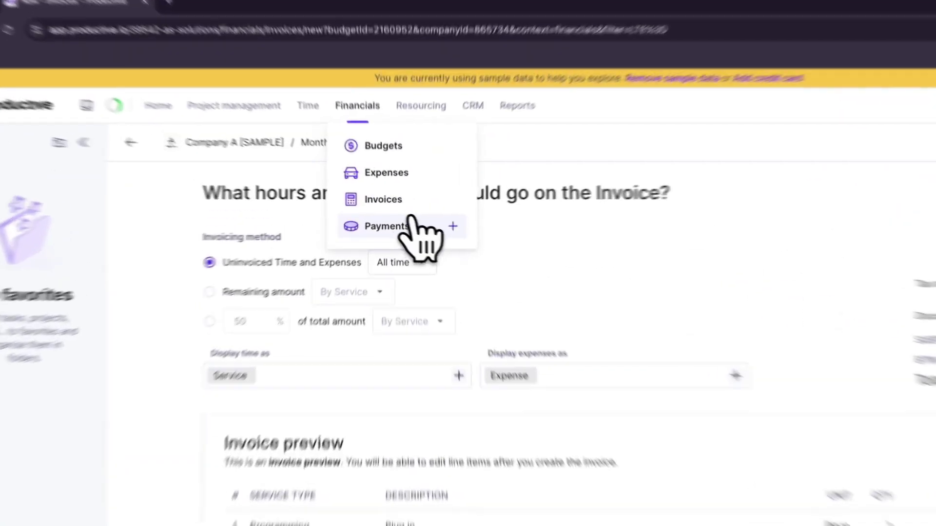
pyautogui.click(342, 179)
pyautogui.click(818, 492)
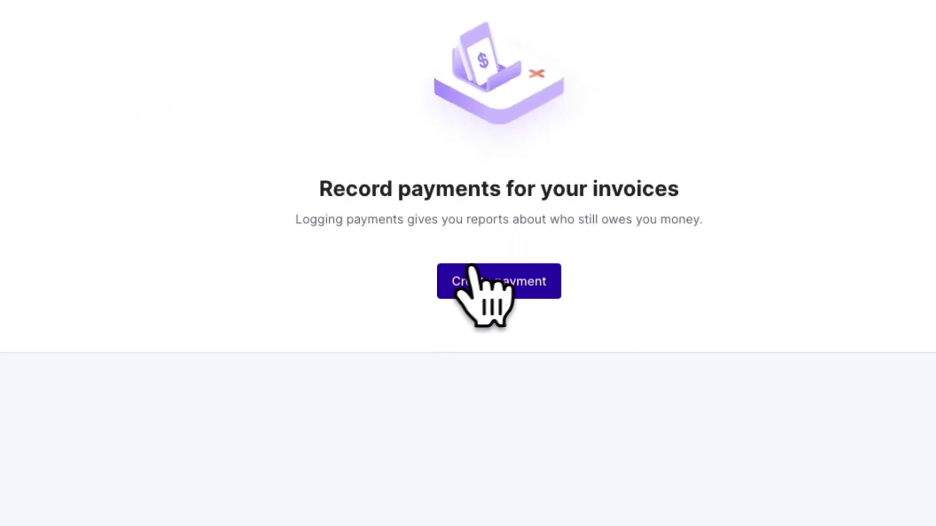
pyautogui.click(478, 280)
pyautogui.click(322, 218)
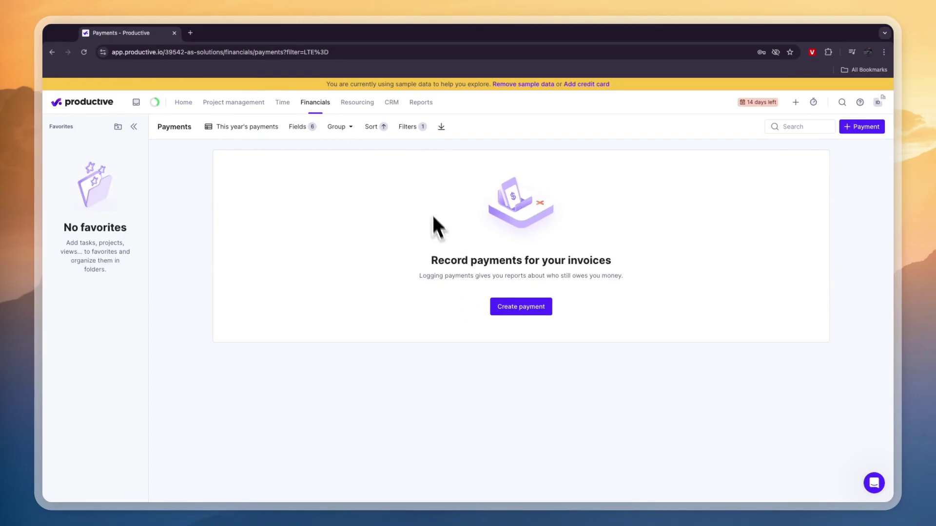
# Switch the resource schedule between People and Projects views, ending on the Time off view
pyautogui.moveTo(359, 103)
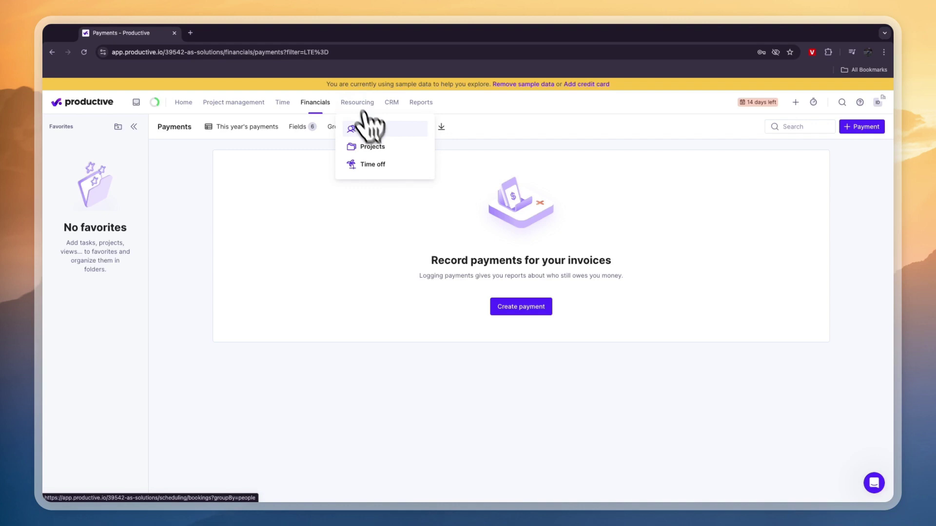
pyautogui.click(369, 127)
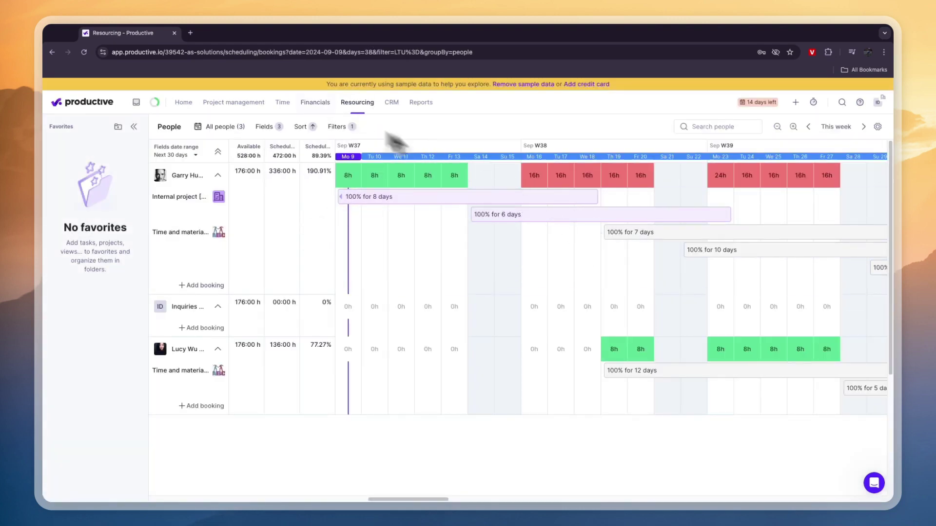
pyautogui.moveTo(359, 102)
pyautogui.click(367, 146)
pyautogui.scroll(-1, 333, 245)
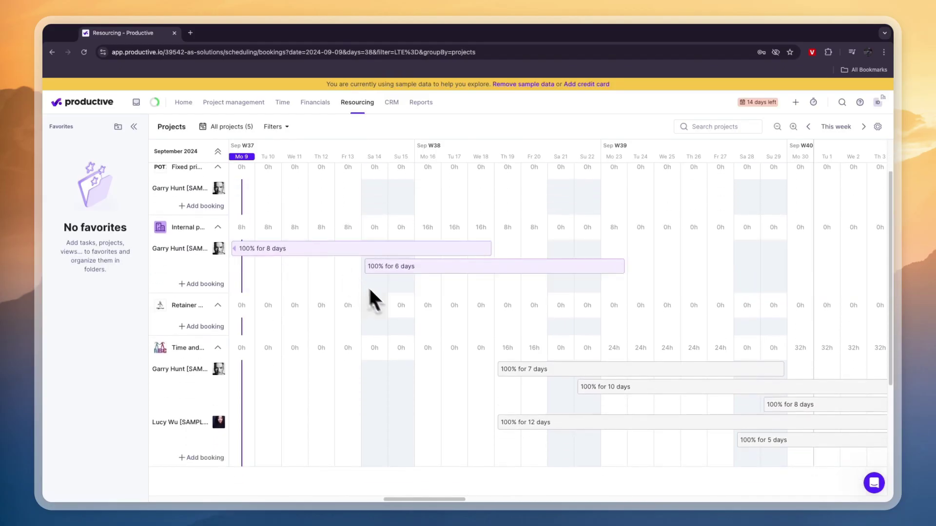
pyautogui.click(367, 128)
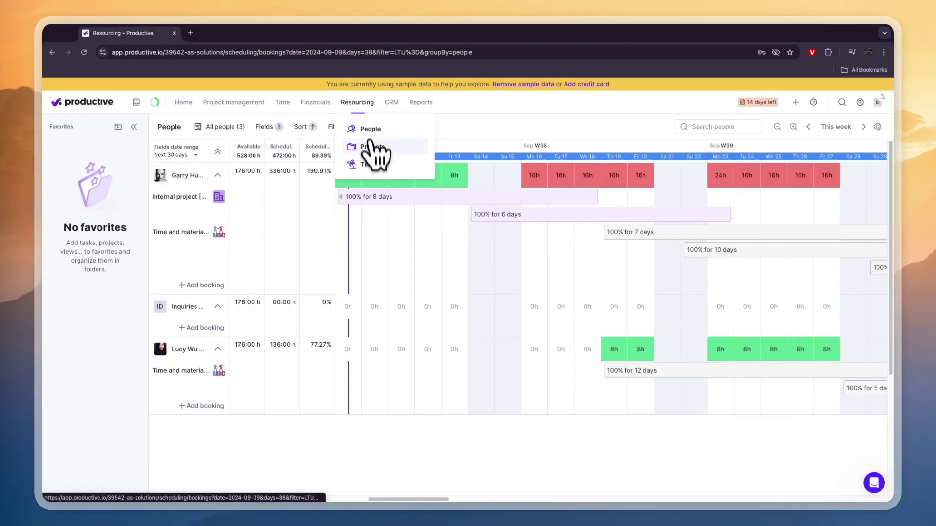
pyautogui.click(370, 165)
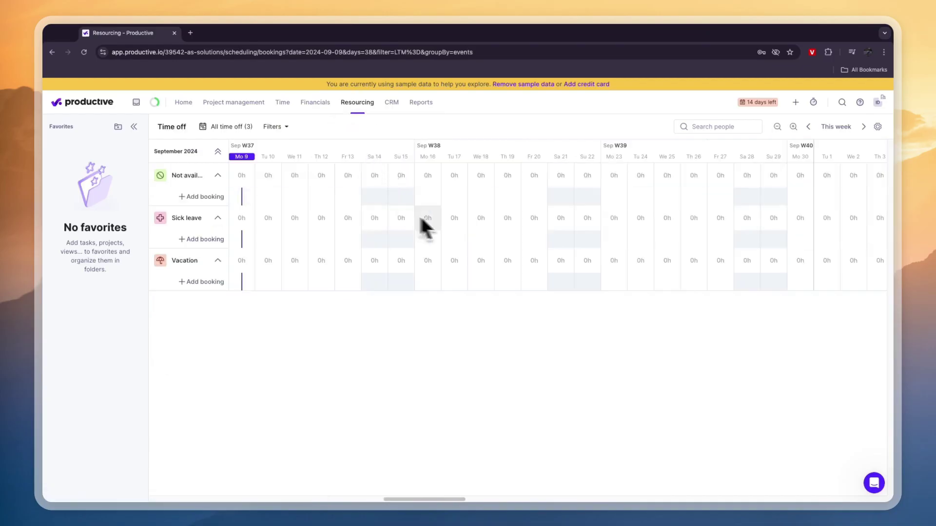
pyautogui.moveTo(393, 103)
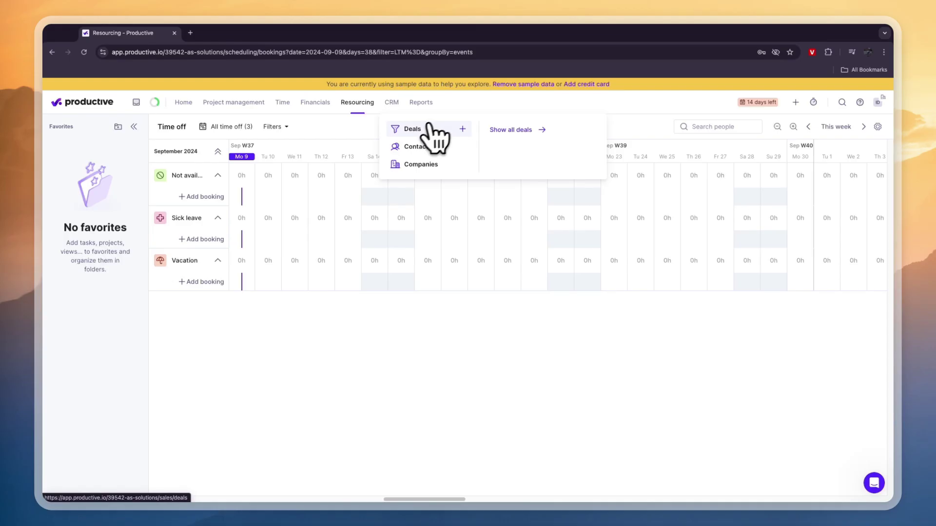
# Start a new company from CRM Companies with default currency EUR (€)
pyautogui.click(422, 168)
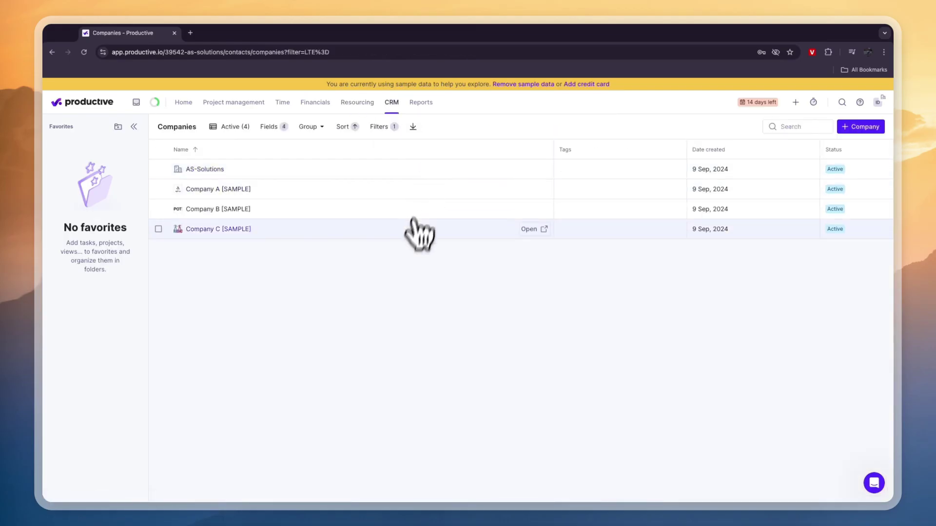
pyautogui.click(861, 127)
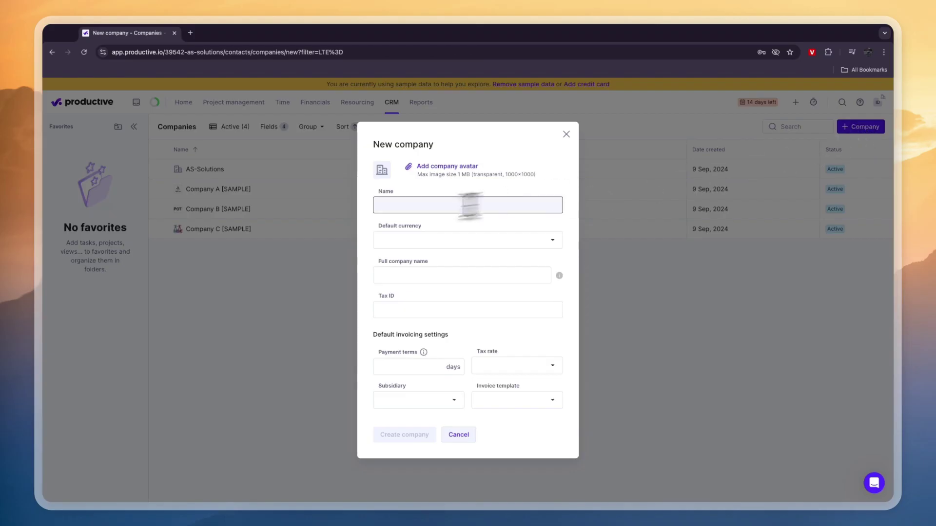
pyautogui.click(415, 237)
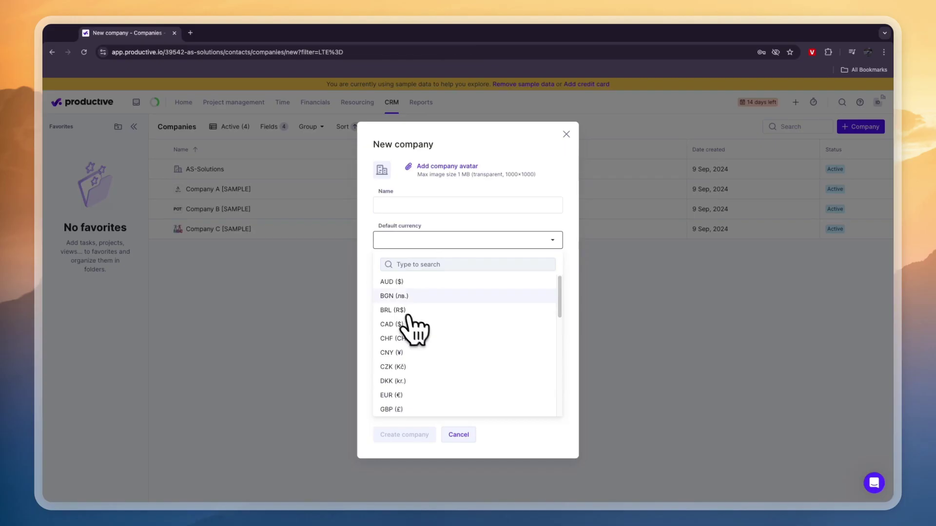
pyautogui.click(397, 395)
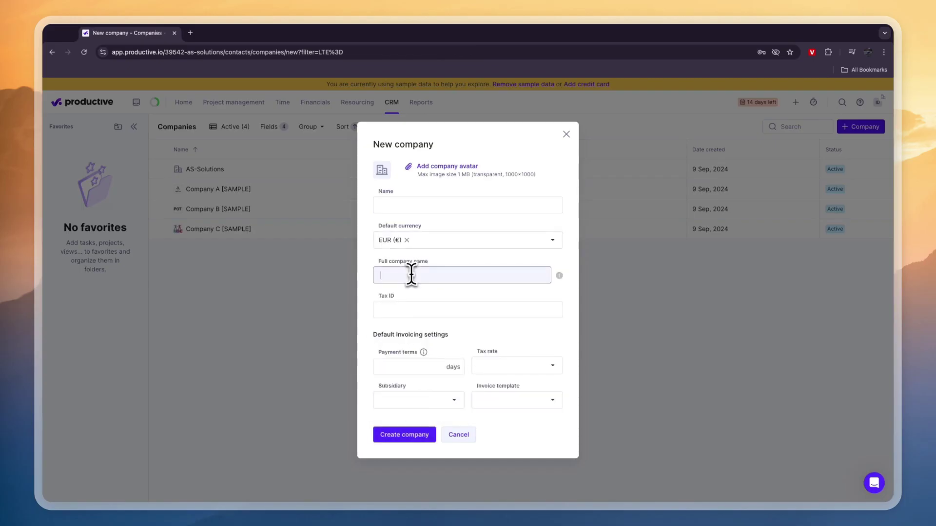
pyautogui.click(409, 309)
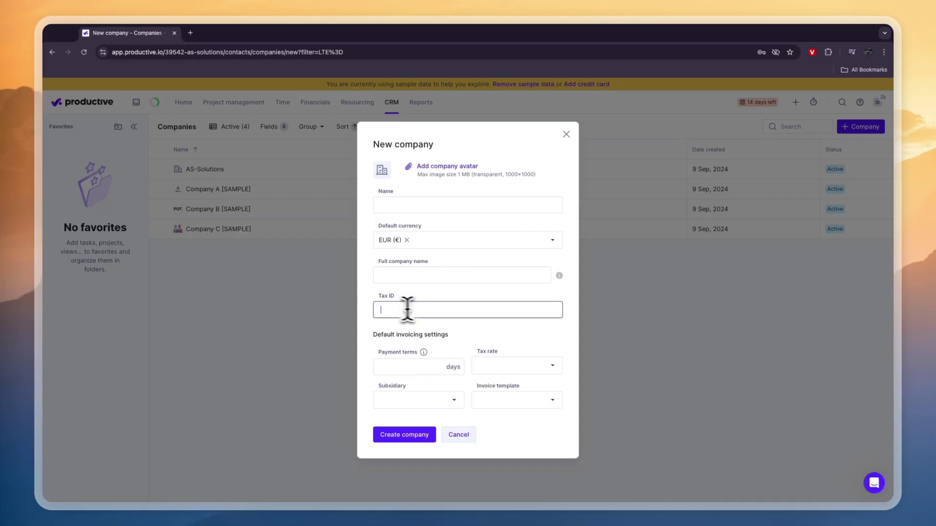
pyautogui.tripleClick(382, 335)
pyautogui.click(478, 323)
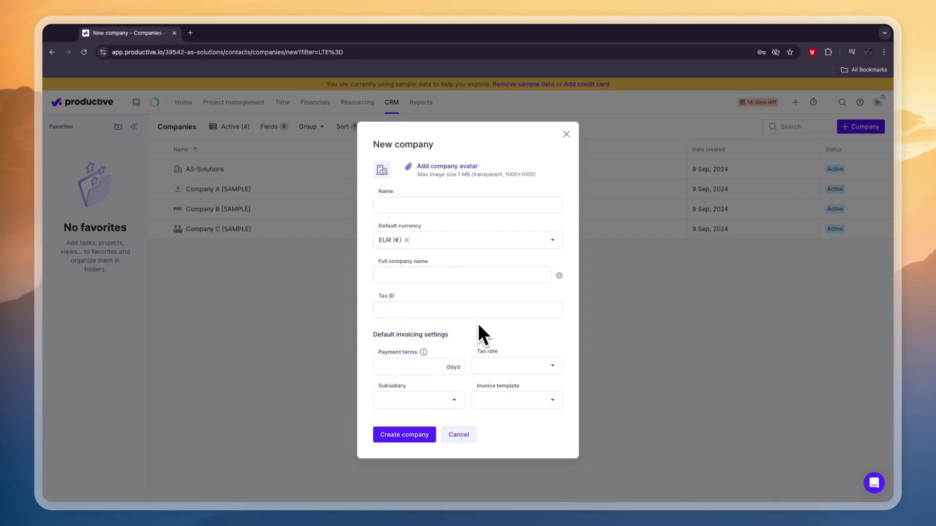
# Set tax rate BTW (21%) and invoice template Invoice, try creating the company, then close the form
pyautogui.click(501, 366)
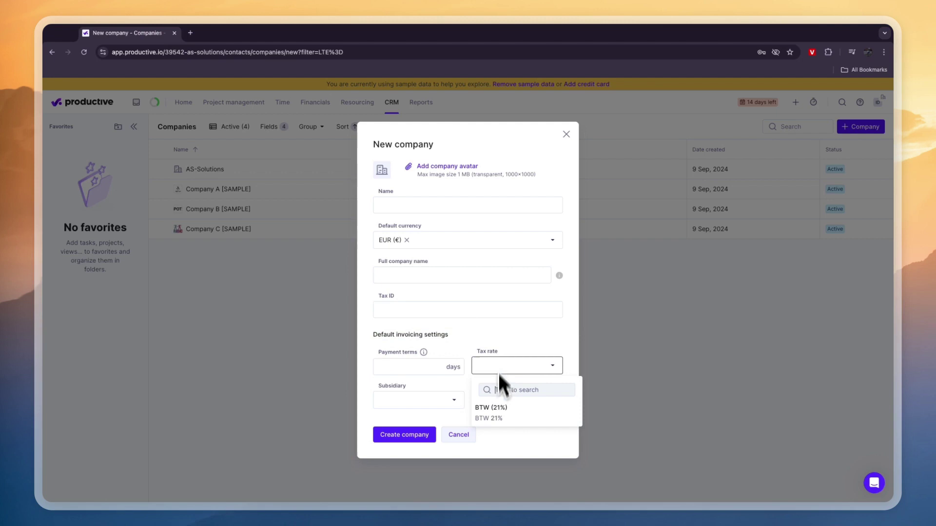
pyautogui.click(499, 407)
pyautogui.click(512, 400)
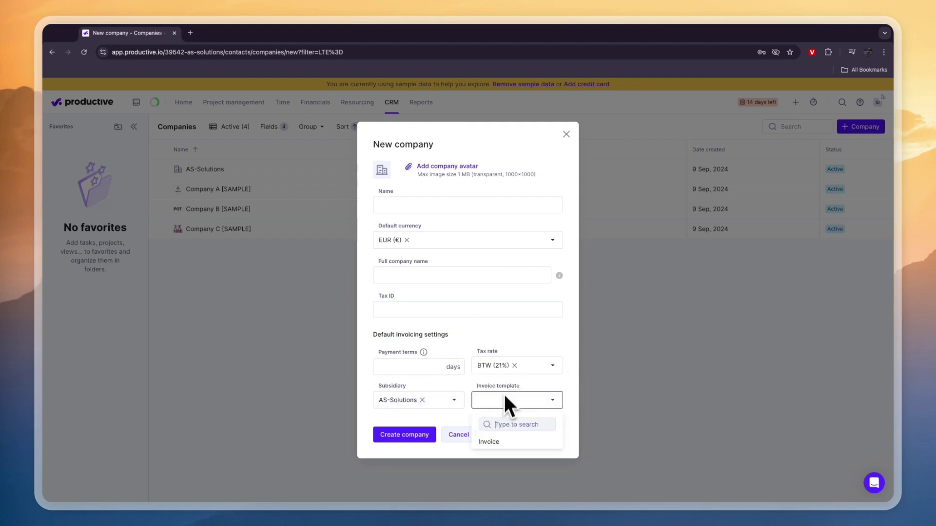
pyautogui.click(500, 441)
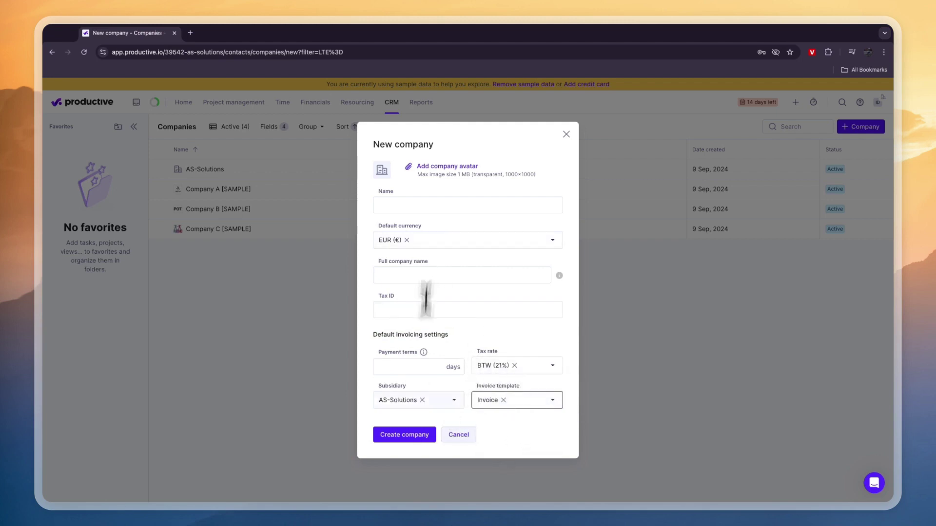
pyautogui.click(392, 435)
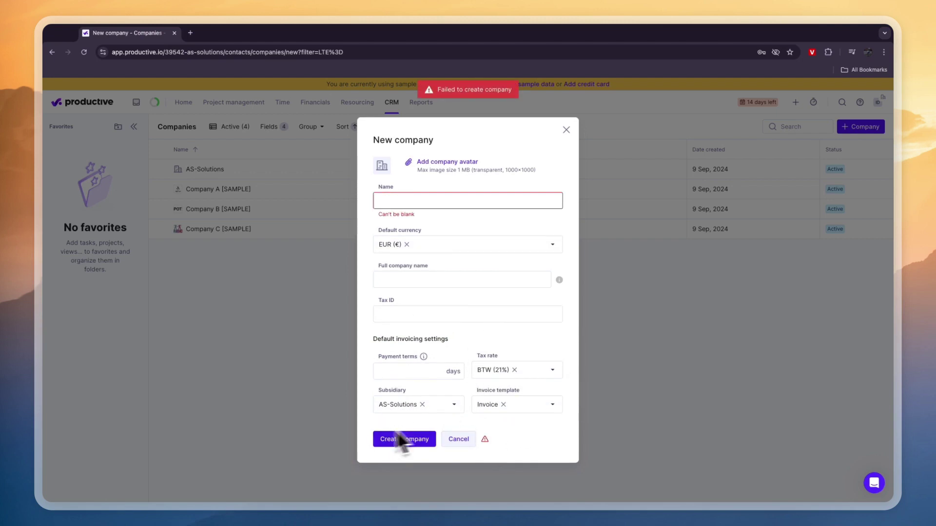
pyautogui.click(565, 131)
# Discard the company draft, open the deals pipeline, and leave the Mobile banking app deal at Open
pyautogui.click(531, 296)
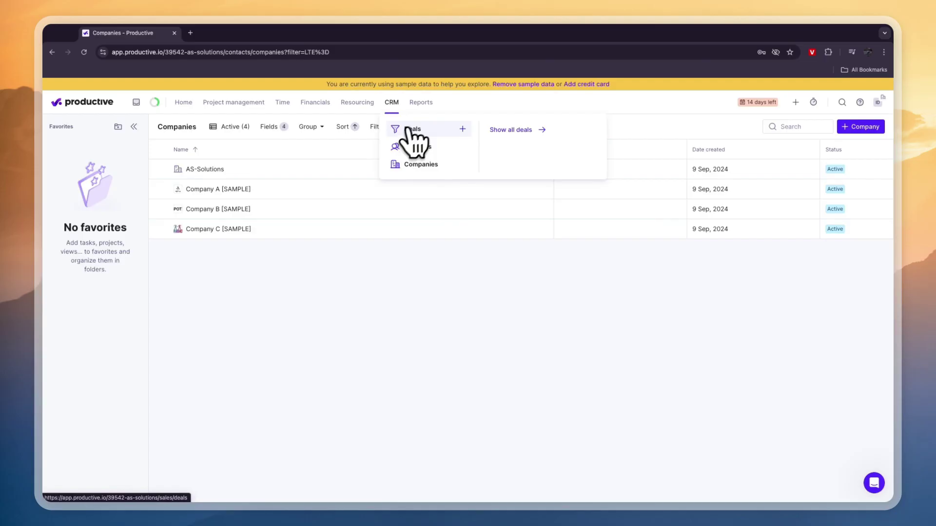
pyautogui.click(415, 128)
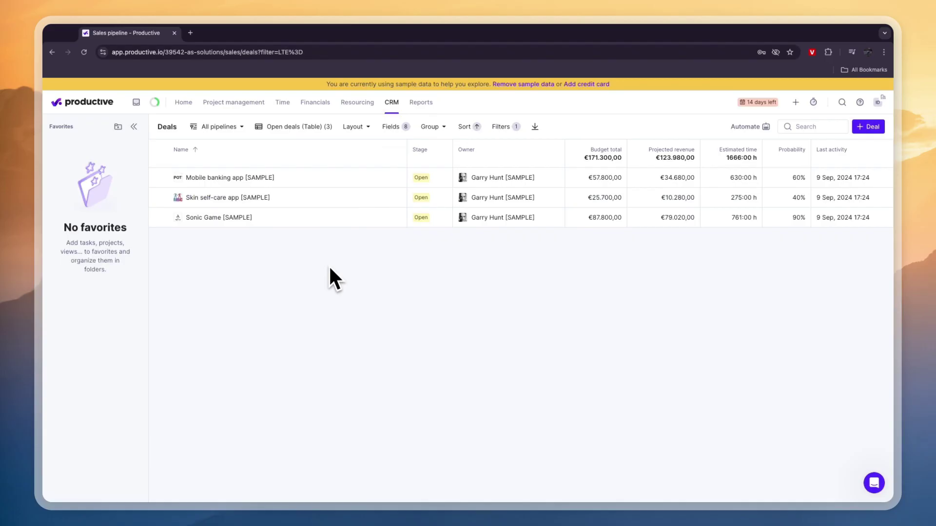
pyautogui.click(422, 178)
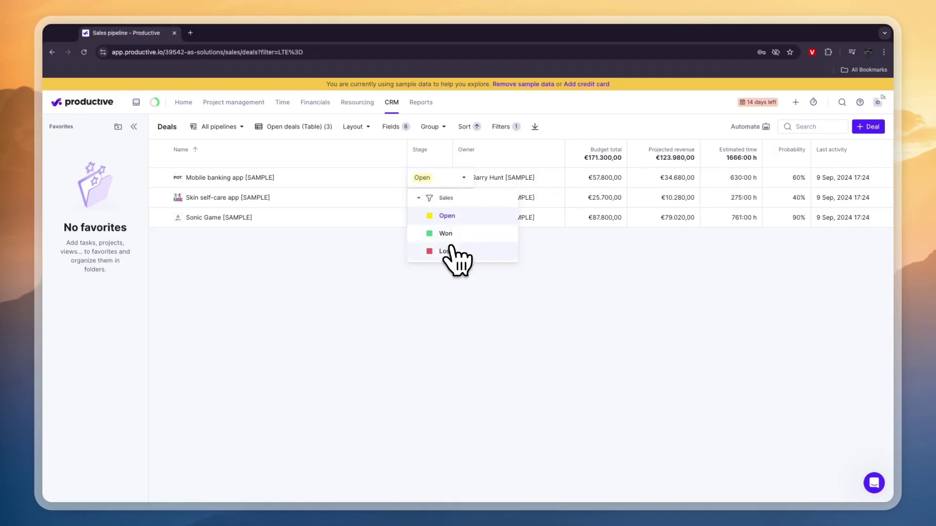
pyautogui.click(447, 215)
pyautogui.click(434, 186)
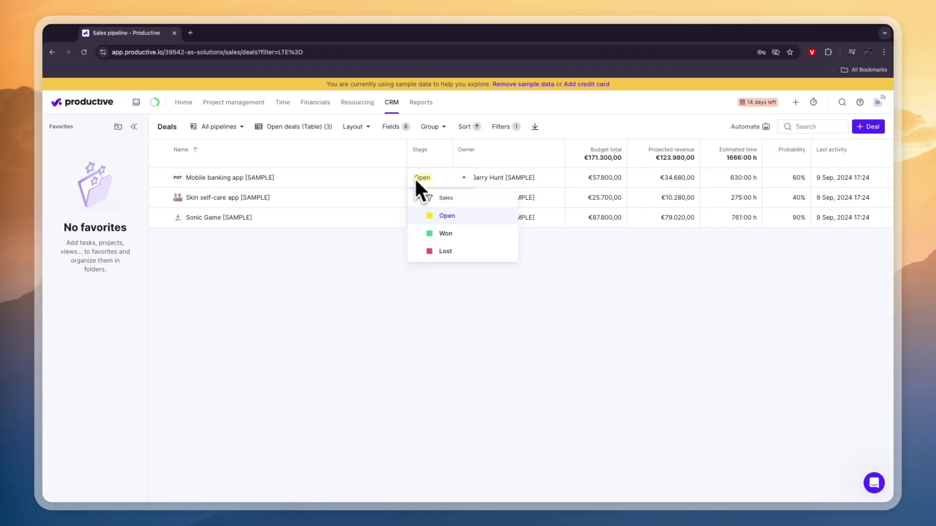
pyautogui.click(414, 177)
pyautogui.click(463, 178)
pyautogui.click(446, 214)
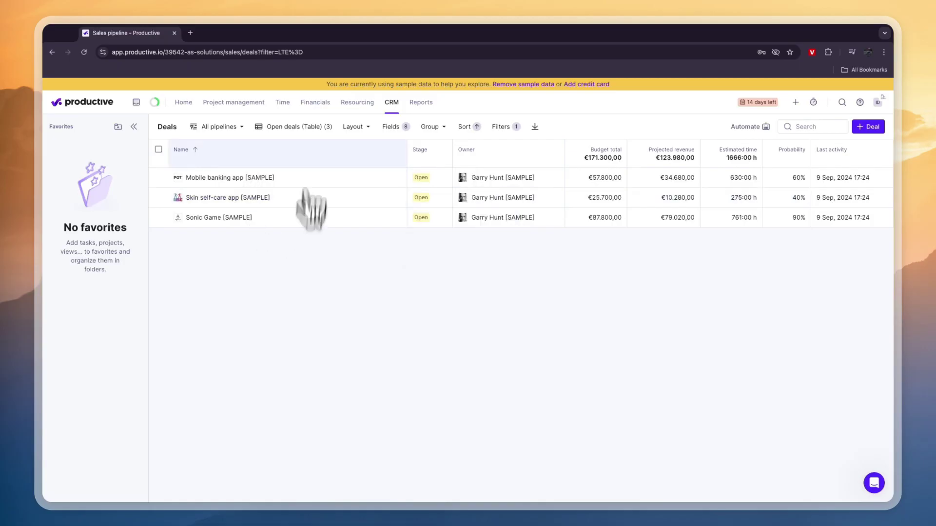
# Start a new table-layout deal view, then cancel it without creating
pyautogui.click(293, 126)
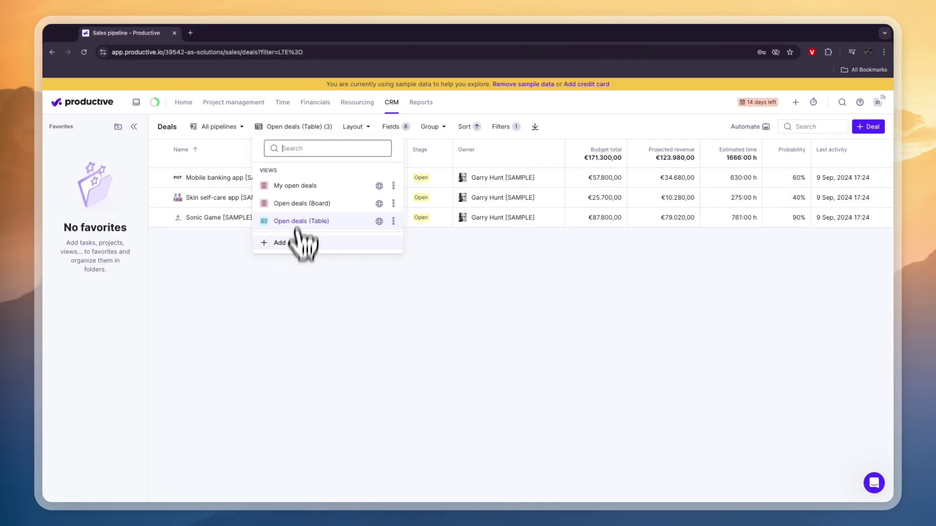
pyautogui.click(287, 241)
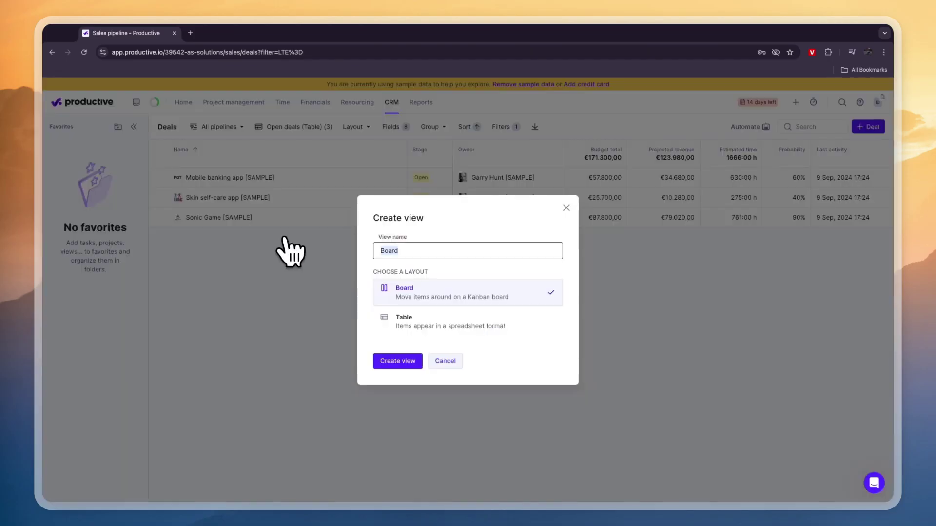
pyautogui.click(462, 319)
pyautogui.click(566, 208)
# Switch deals to Open deals (Board), then My open deals, and glance at the Fields list
pyautogui.click(316, 128)
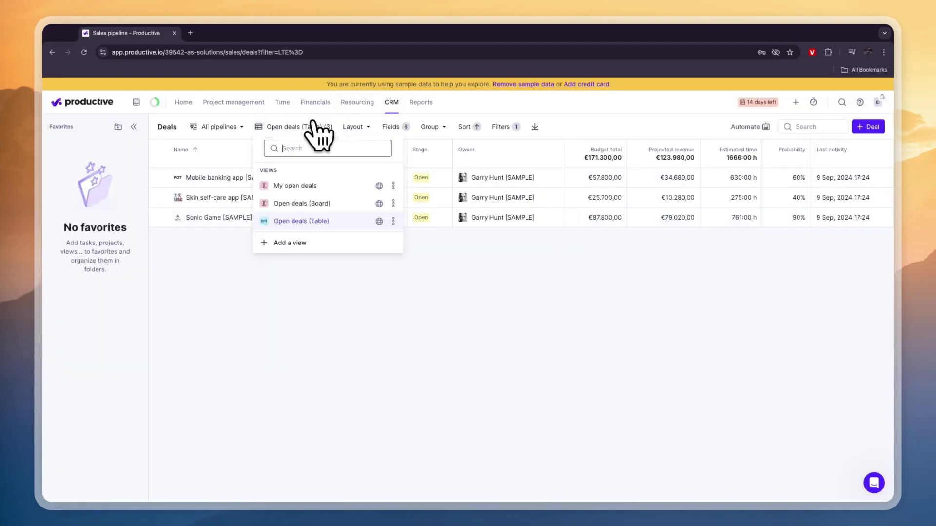
pyautogui.click(300, 204)
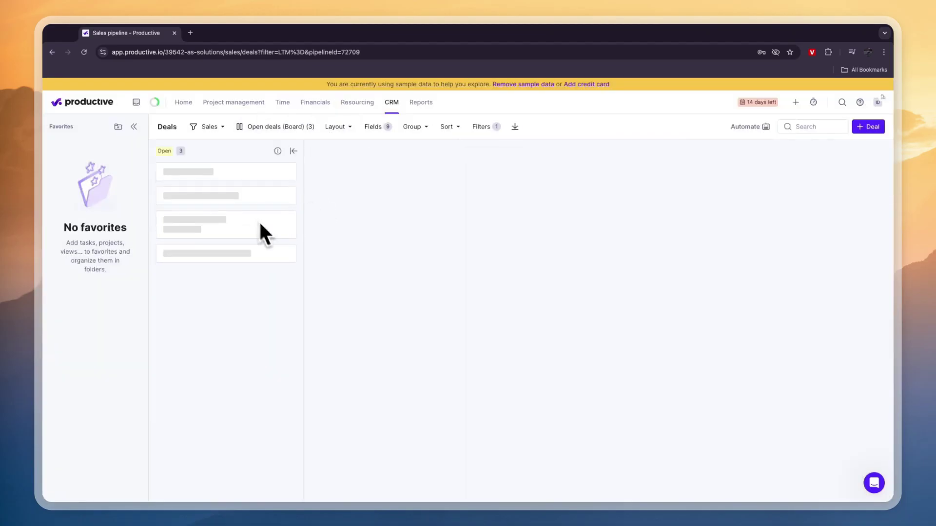
pyautogui.click(311, 127)
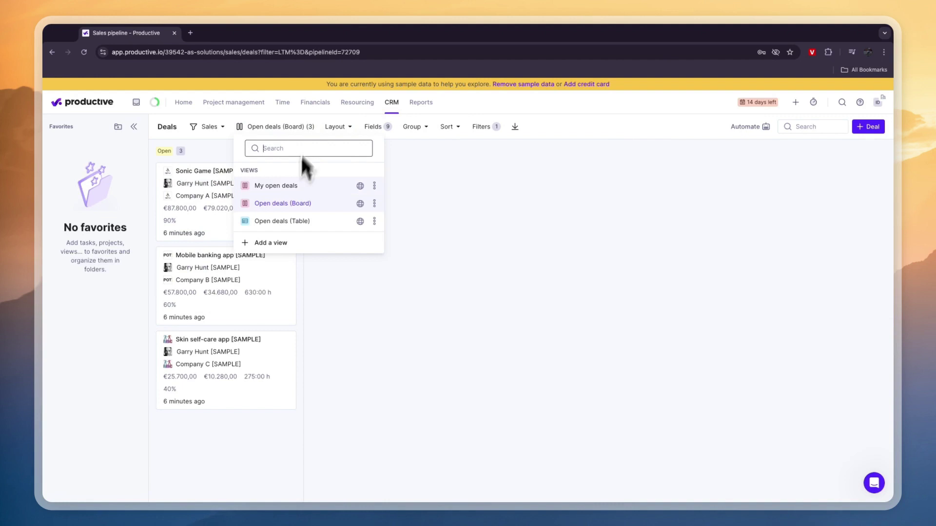
pyautogui.click(288, 186)
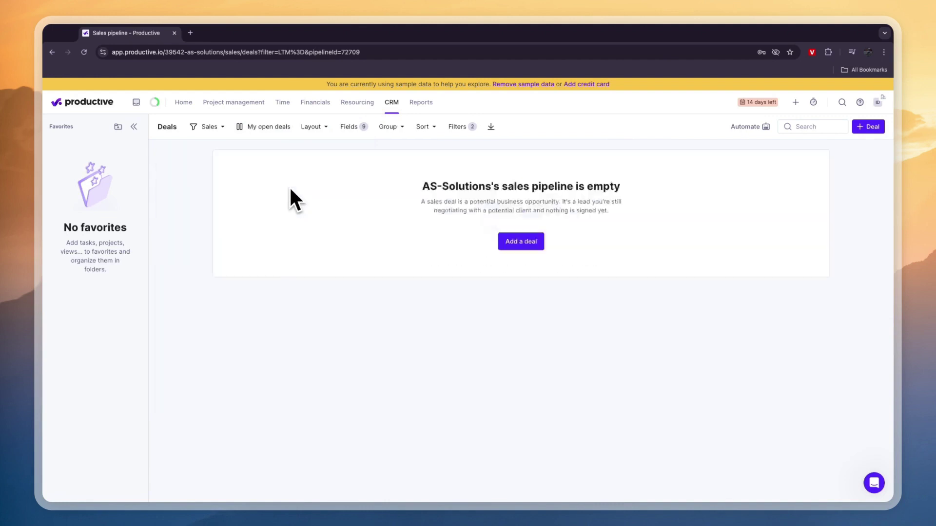
pyautogui.click(349, 127)
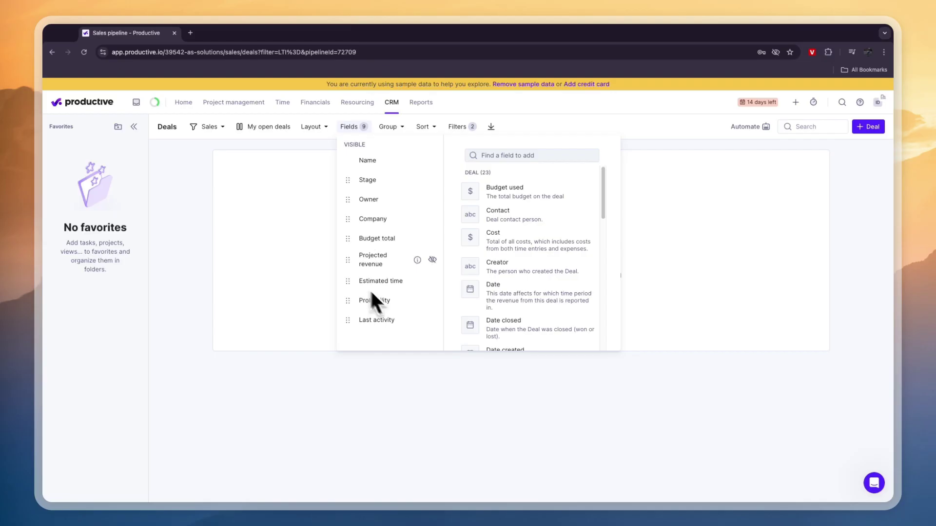
pyautogui.click(357, 126)
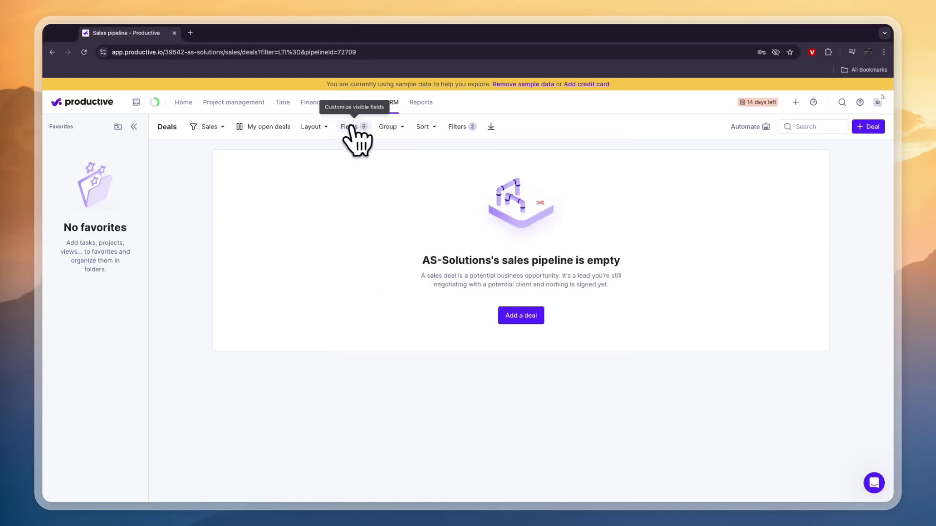
# Add a new deal automation with Deal created as its trigger
pyautogui.click(745, 127)
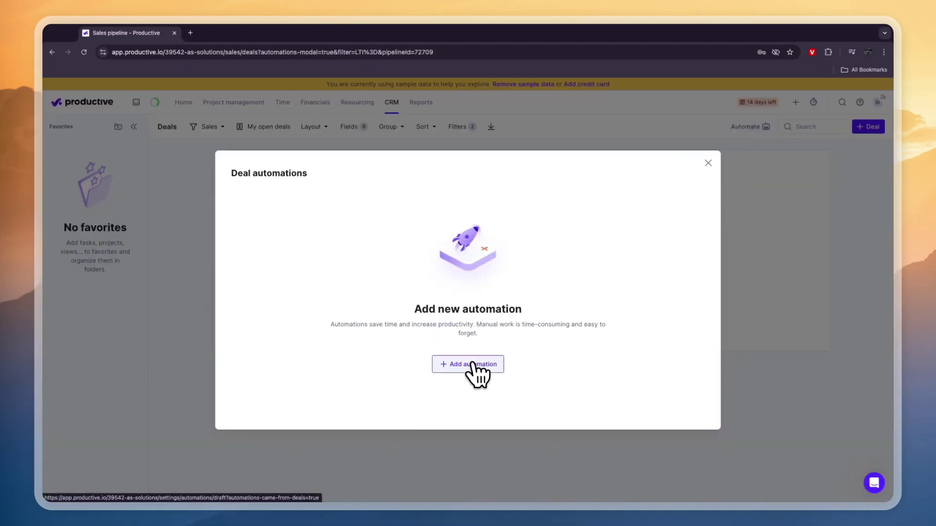
pyautogui.click(472, 366)
pyautogui.click(521, 187)
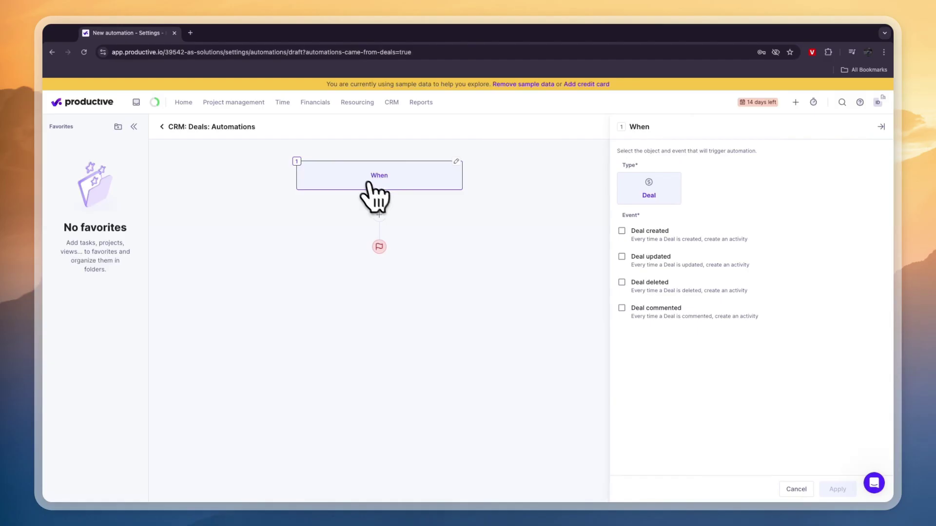
pyautogui.click(622, 231)
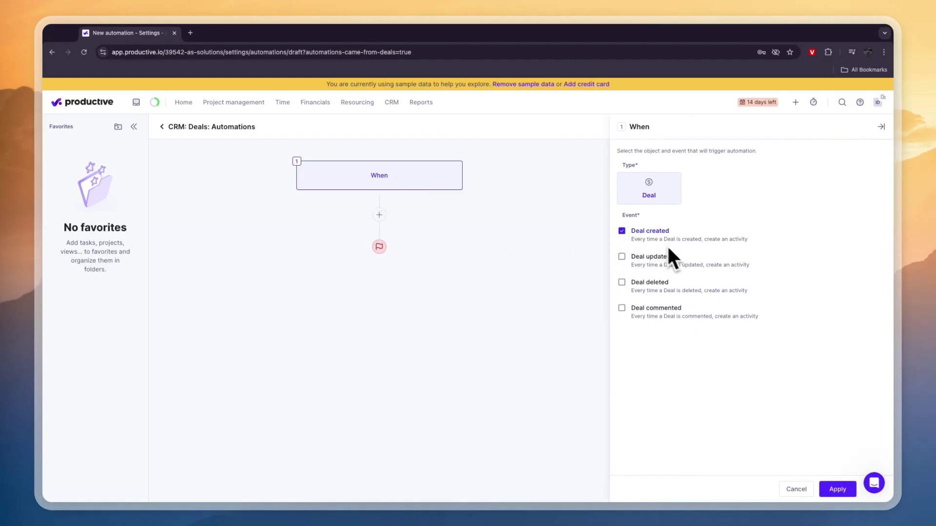
pyautogui.click(837, 489)
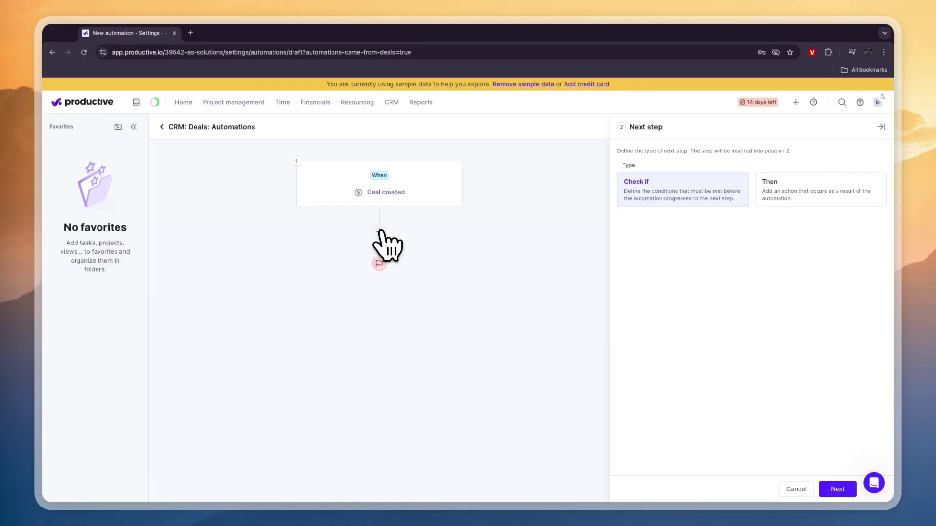
# Add an action step after the trigger and make it Create Task
pyautogui.click(784, 195)
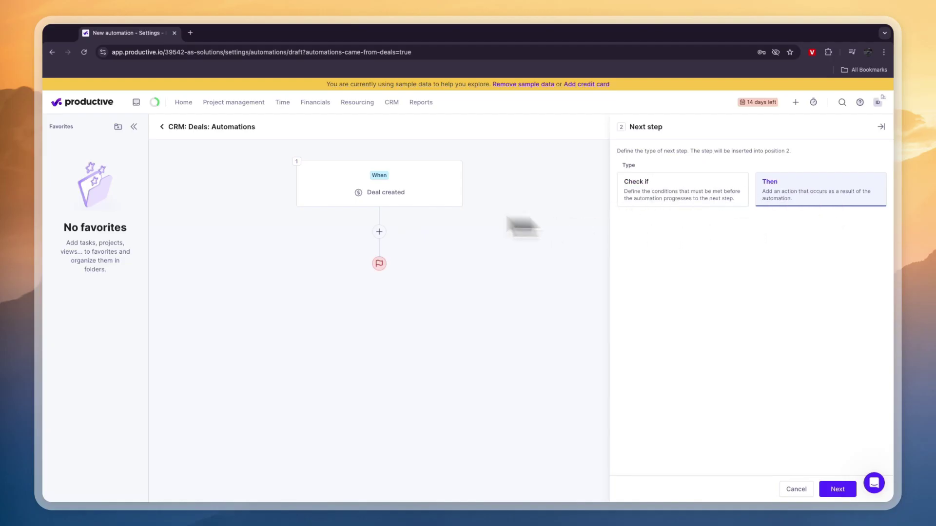
pyautogui.click(382, 229)
pyautogui.click(521, 232)
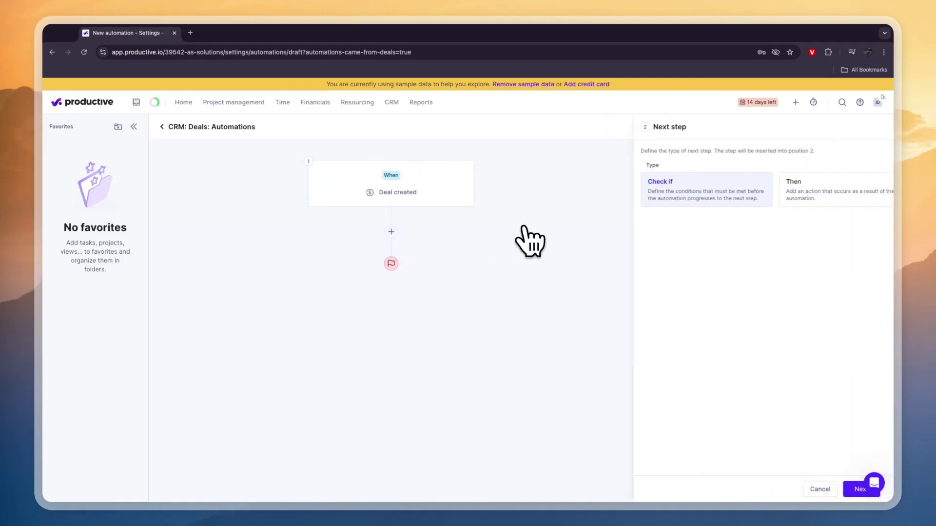
pyautogui.click(770, 201)
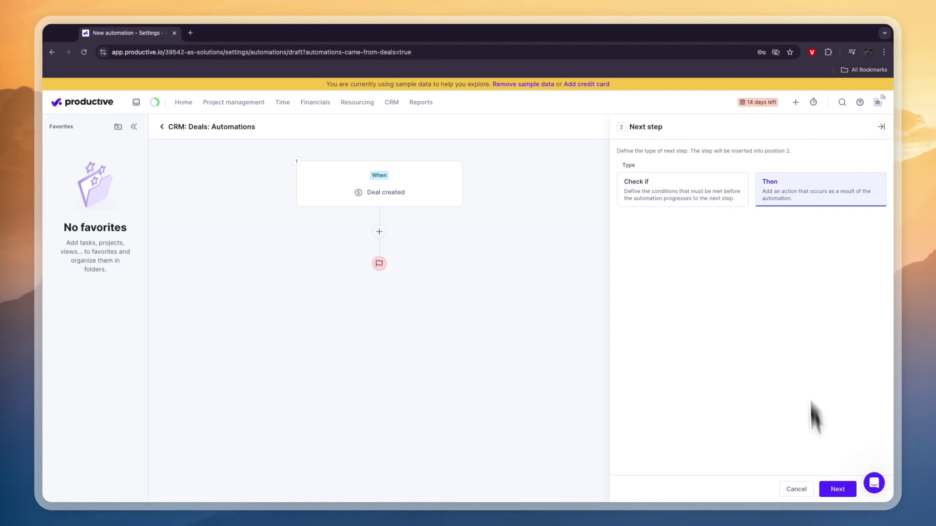
pyautogui.click(835, 492)
pyautogui.click(644, 180)
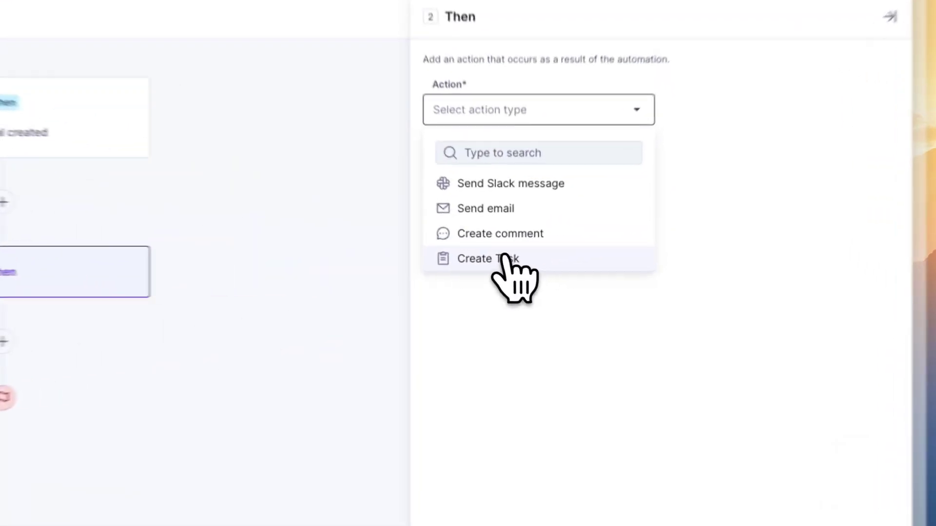
pyautogui.click(669, 263)
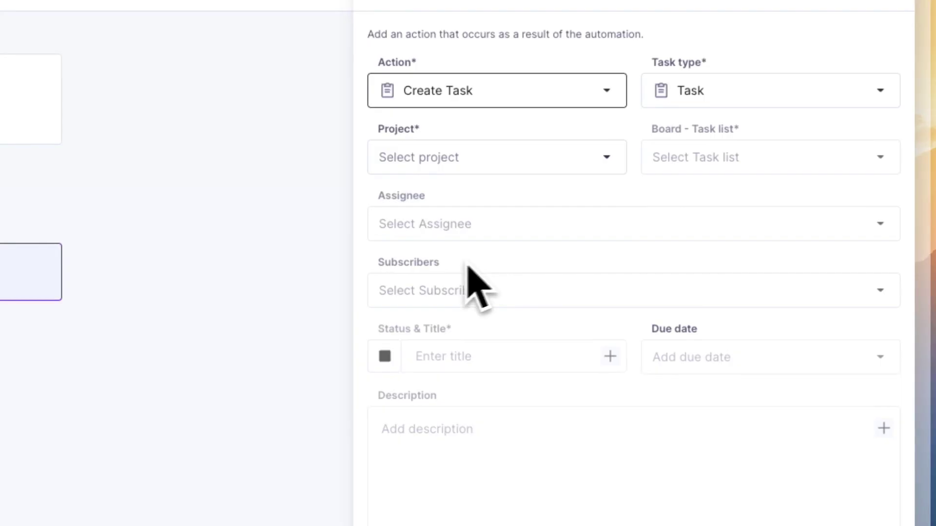
# Set task type Task in project 1 on Board: New list with an assignee, then go to Reports
pyautogui.click(693, 101)
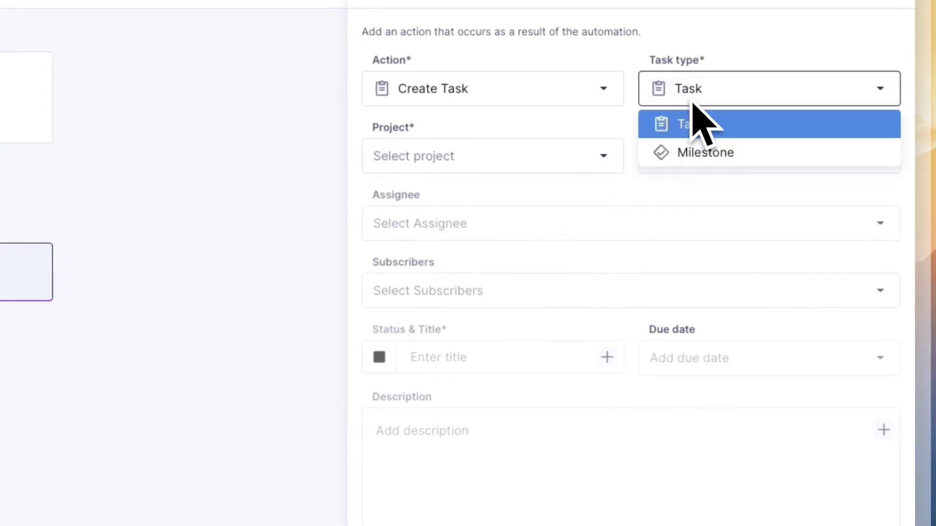
pyautogui.click(707, 85)
pyautogui.click(520, 149)
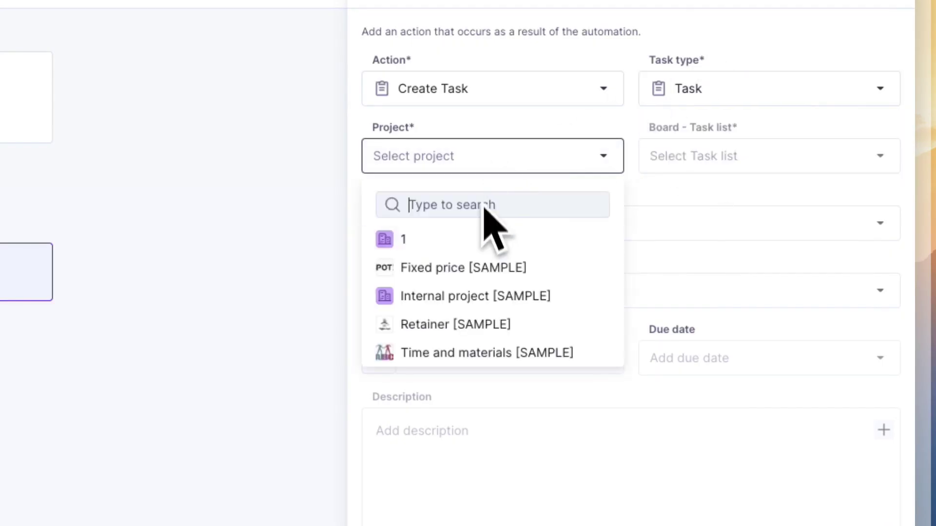
pyautogui.click(466, 243)
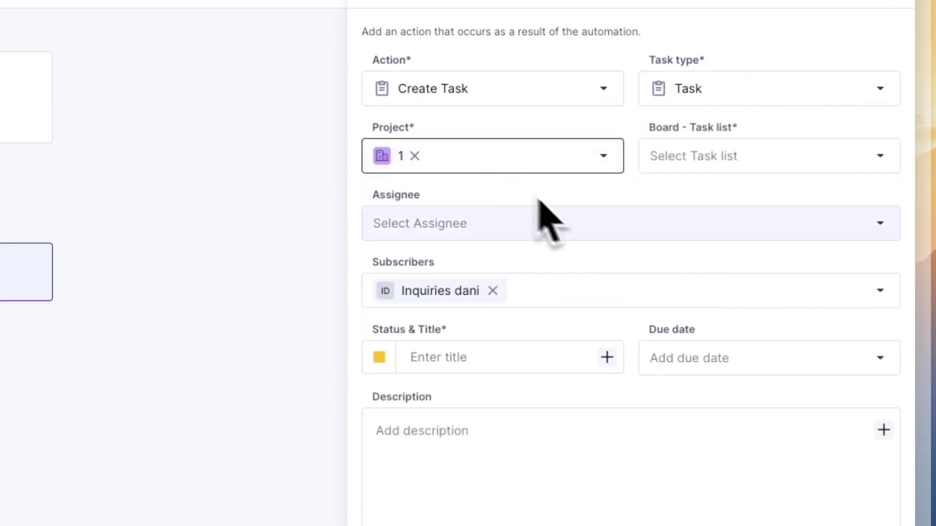
pyautogui.click(731, 158)
pyautogui.click(715, 266)
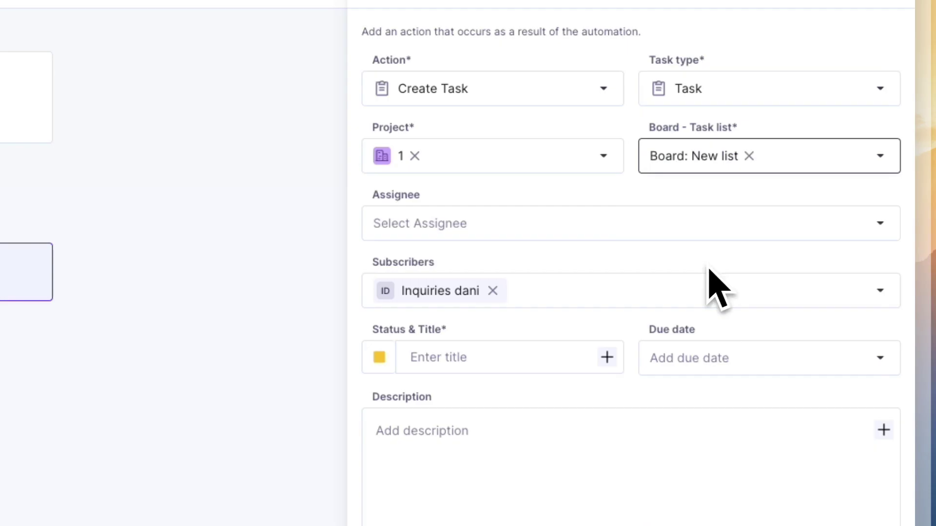
pyautogui.click(563, 225)
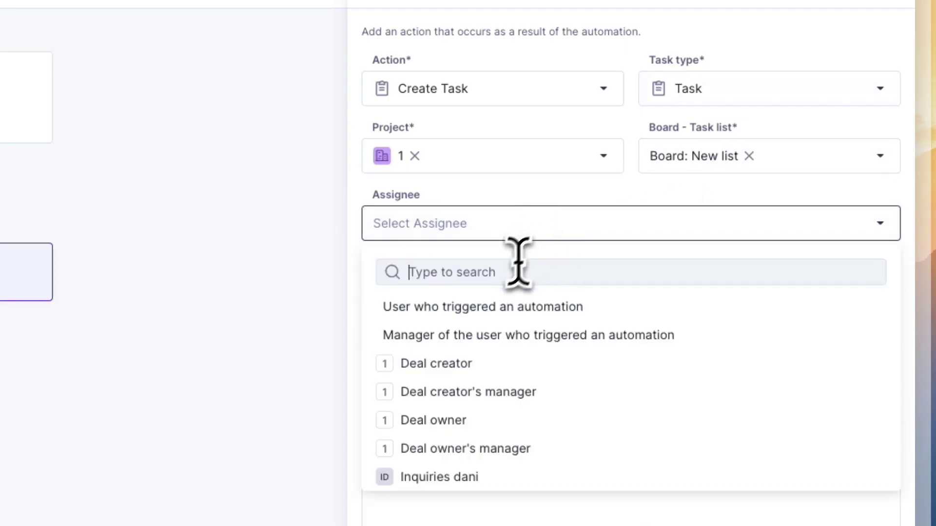
pyautogui.click(482, 472)
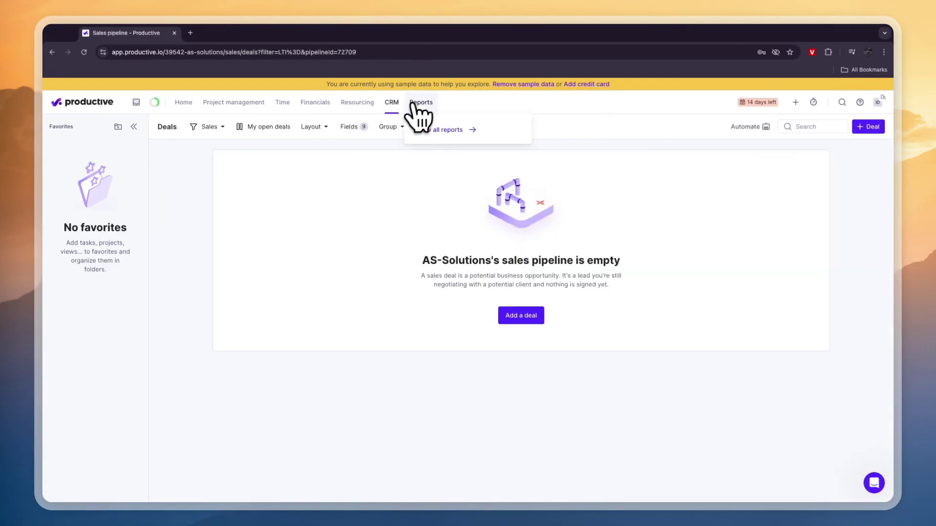
pyautogui.click(419, 103)
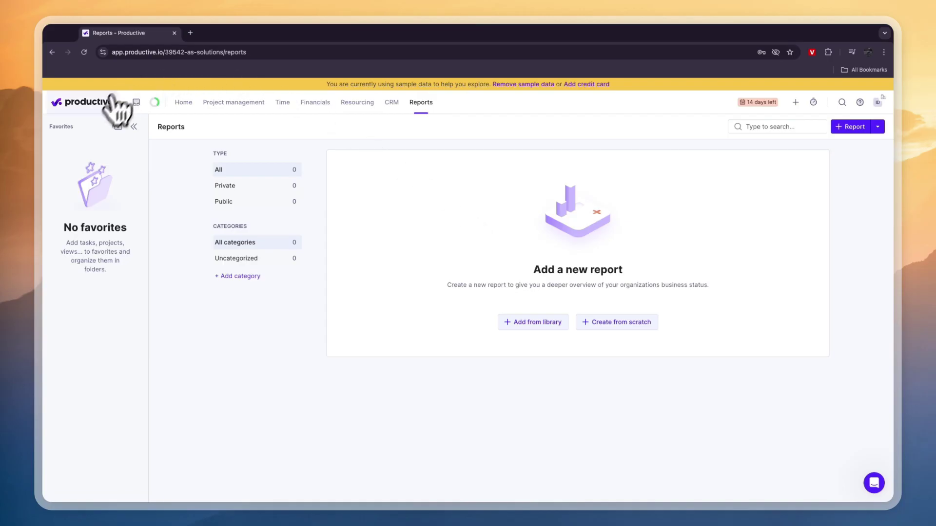
# Return to the onboarding welcome page and toggle the Inbox panel until it stays open
pyautogui.click(136, 102)
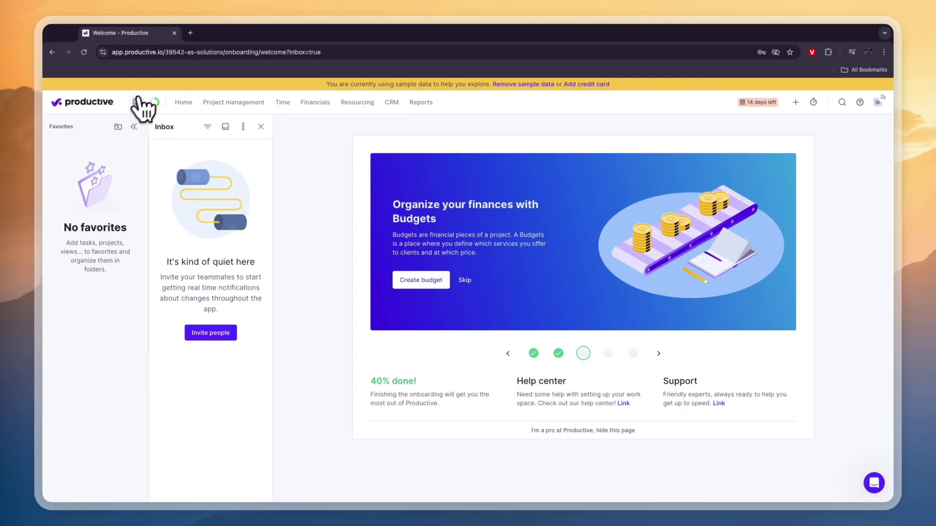
pyautogui.click(136, 102)
pyautogui.click(136, 102)
pyautogui.click(135, 99)
pyautogui.click(133, 97)
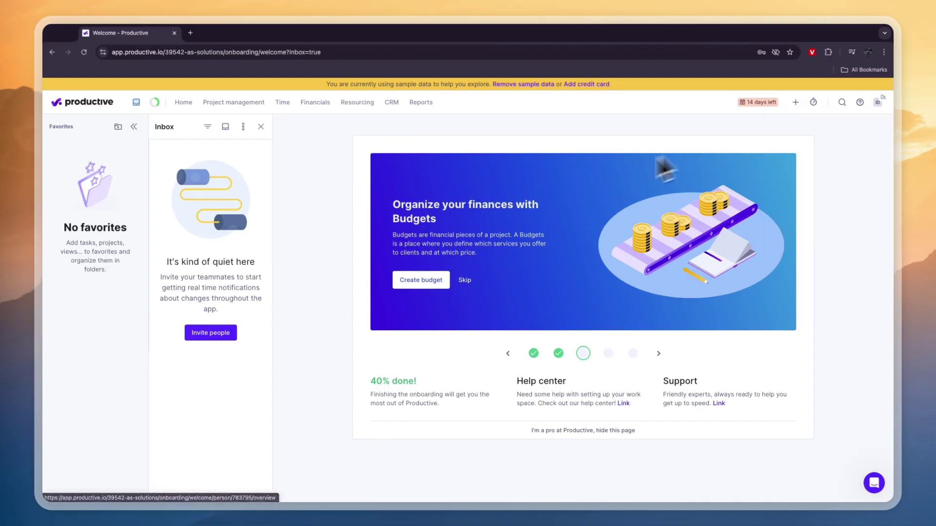
# Open the Template center, view the Budget/Project template choices, then head to Settings
pyautogui.click(877, 102)
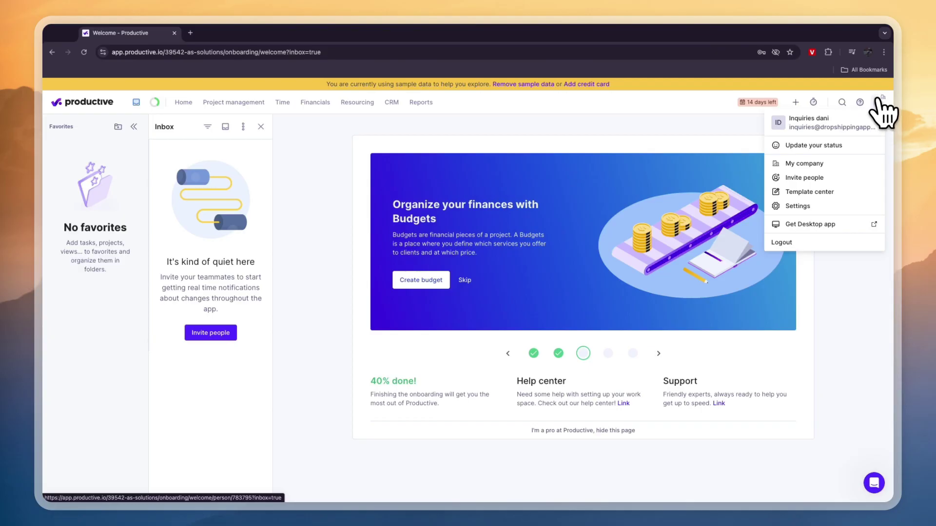
pyautogui.click(838, 191)
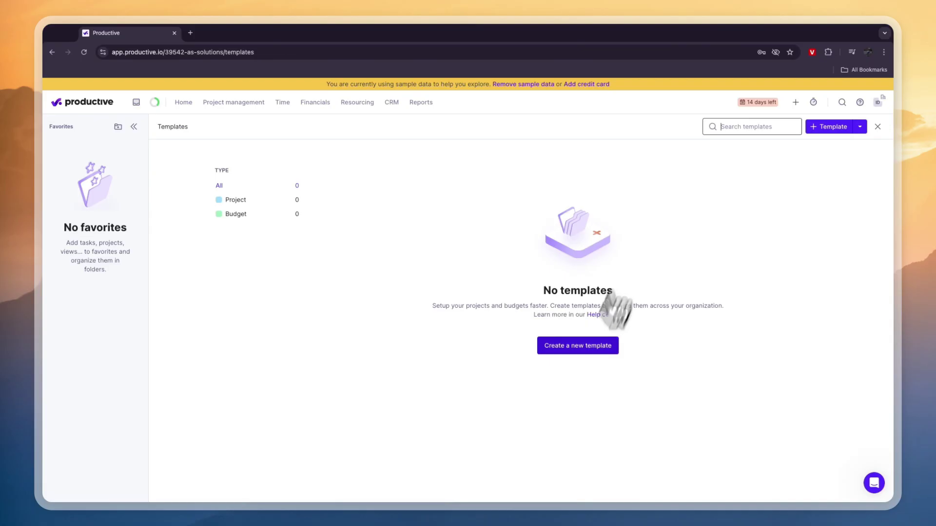
pyautogui.click(602, 346)
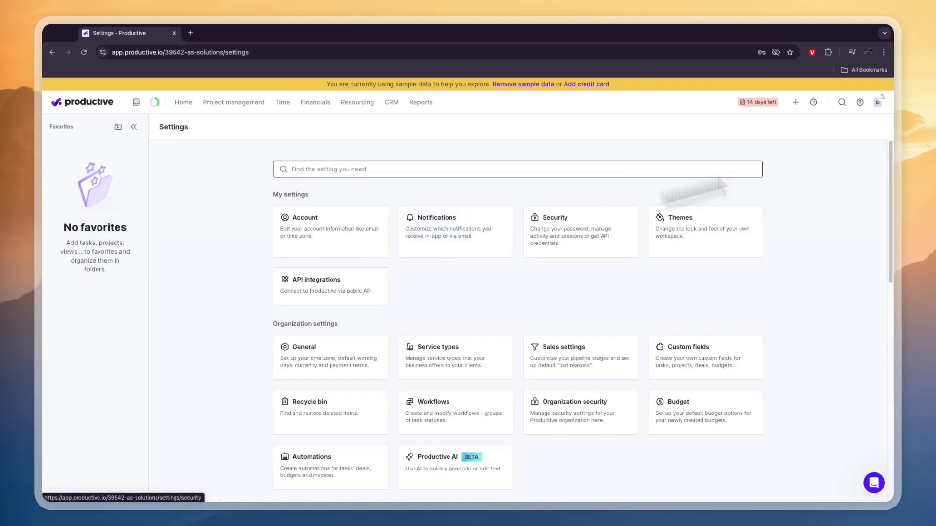
pyautogui.click(877, 103)
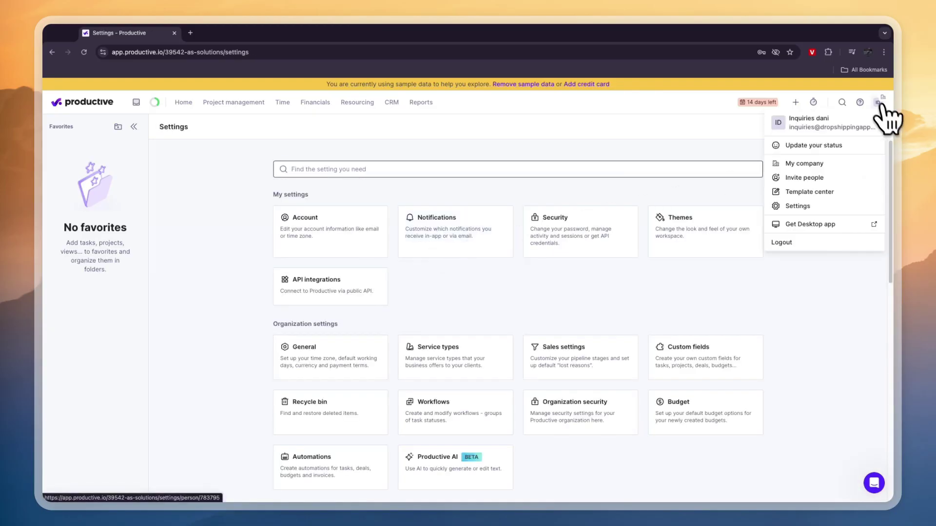
# Switch the workspace theme to Dark and return to the Settings overview
pyautogui.click(800, 207)
pyautogui.scroll(-1, 668, 229)
pyautogui.click(667, 229)
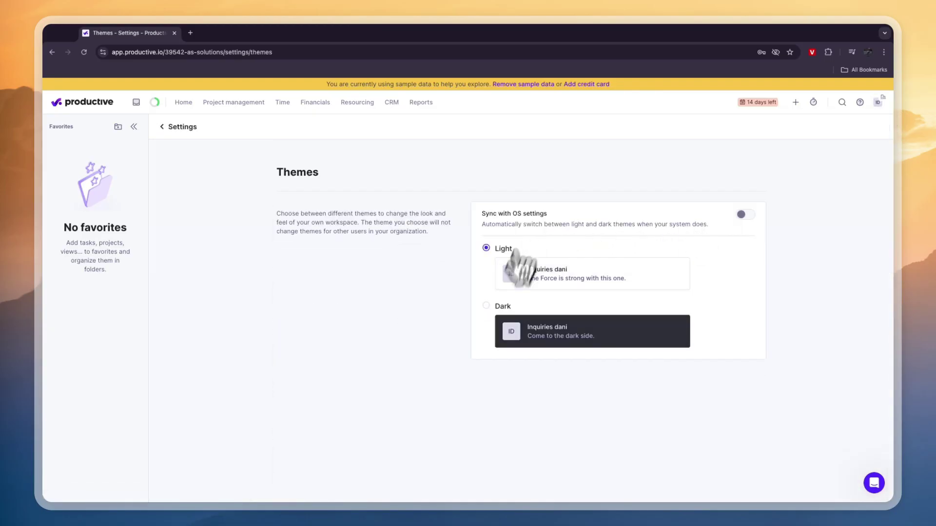
pyautogui.click(502, 305)
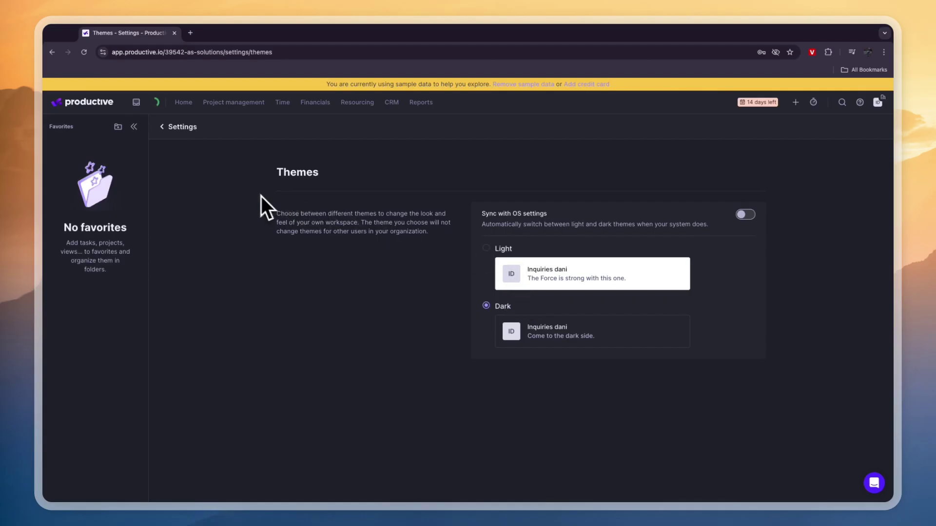
pyautogui.click(181, 128)
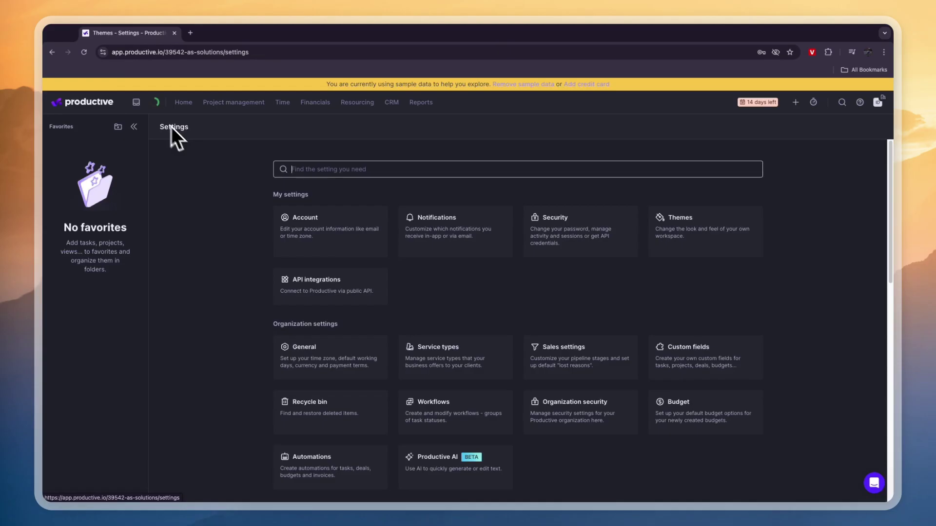
# Review the API integrations settings, then return to Settings and scroll to User management
pyautogui.click(344, 269)
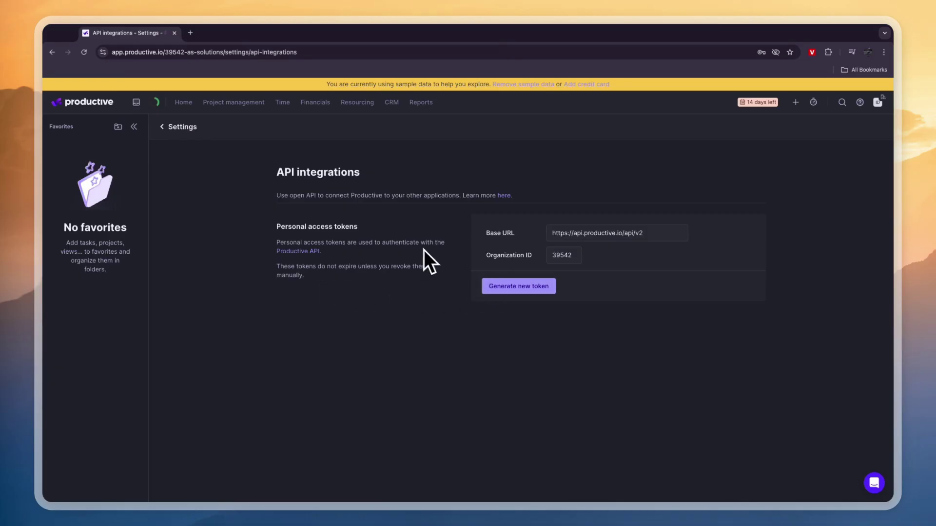
pyautogui.click(181, 127)
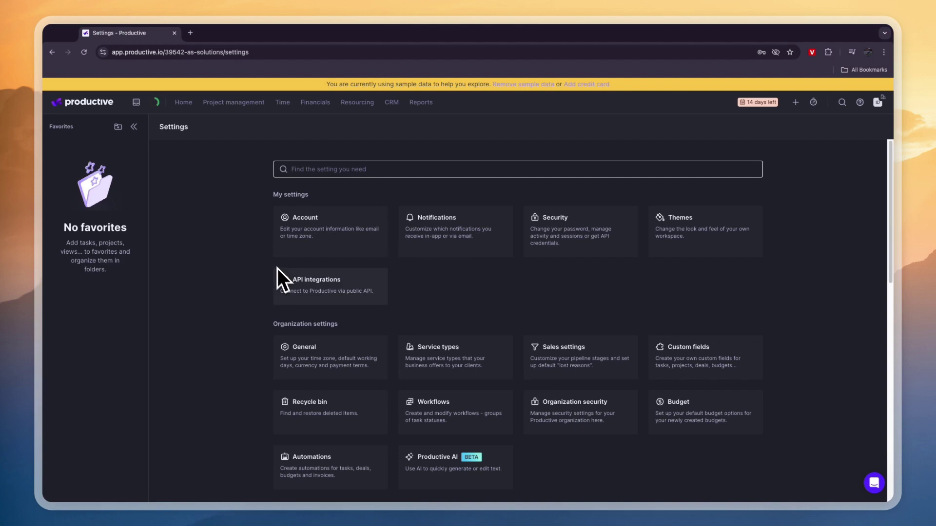
pyautogui.scroll(-2, 278, 270)
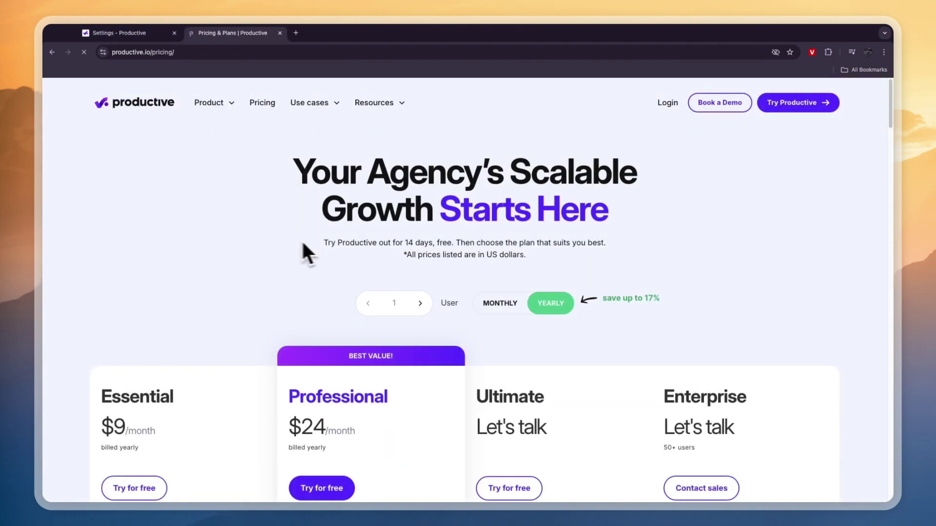
# Switch the pricing to monthly billing and raise the user count to 3
pyautogui.scroll(-2, 298, 240)
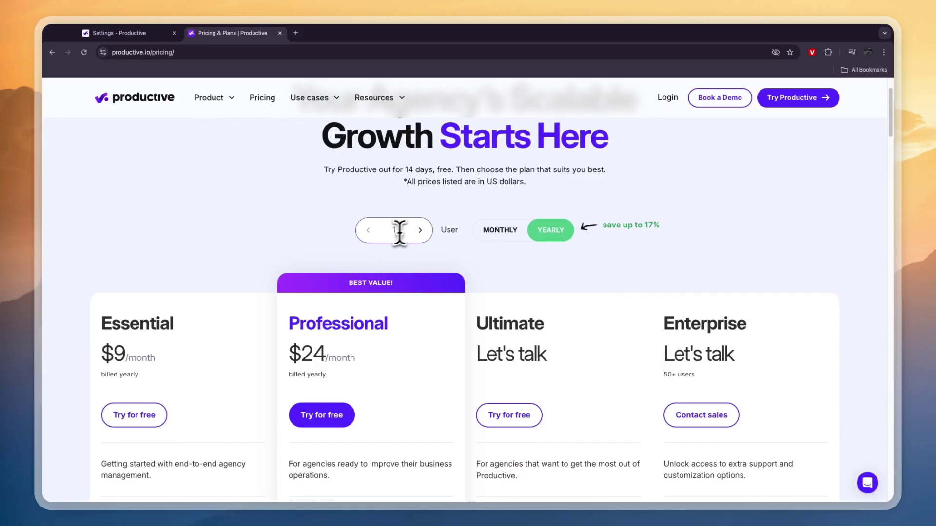
pyautogui.click(419, 230)
pyautogui.click(368, 230)
pyautogui.click(500, 230)
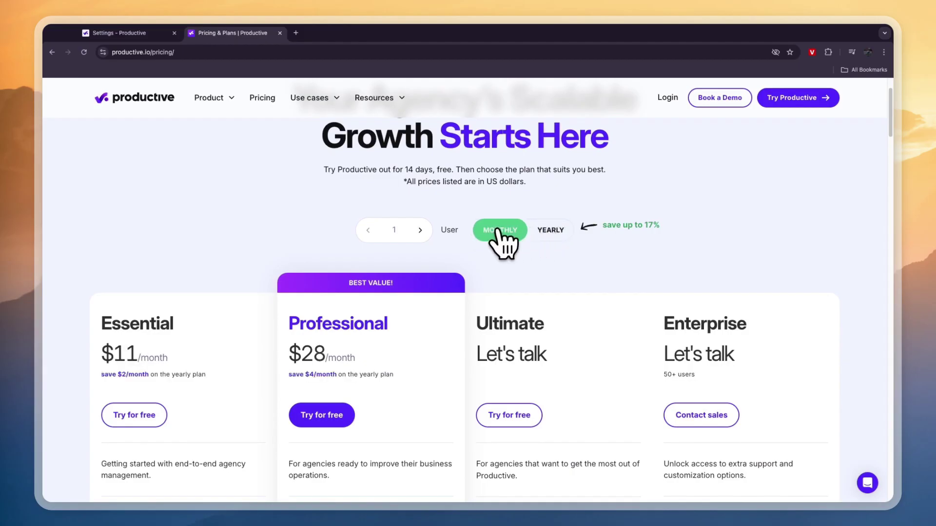
pyautogui.click(420, 230)
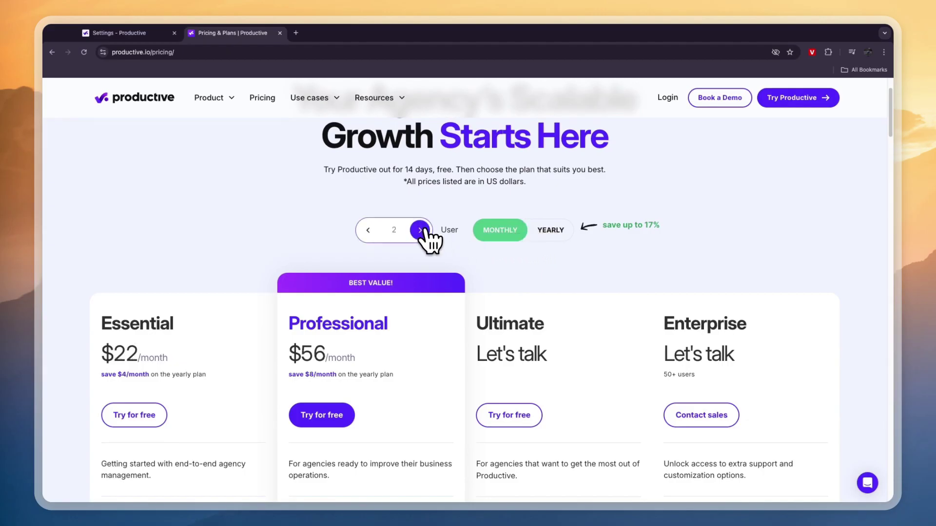
pyautogui.click(420, 230)
# Highlight the Essential plan's $33/month price for 3 users
pyautogui.scroll(-3, 434, 249)
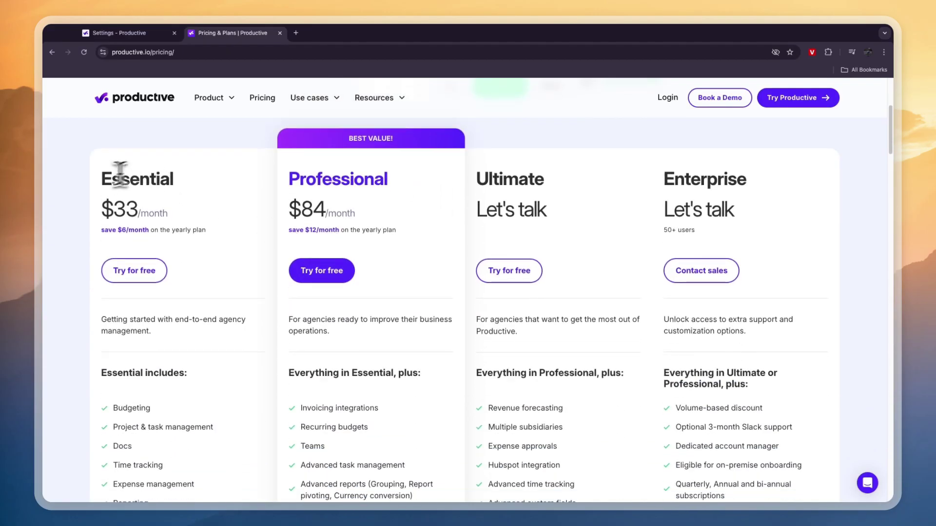
pyautogui.moveTo(102, 179); pyautogui.dragTo(161, 195)
pyautogui.moveTo(104, 209); pyautogui.dragTo(166, 211)
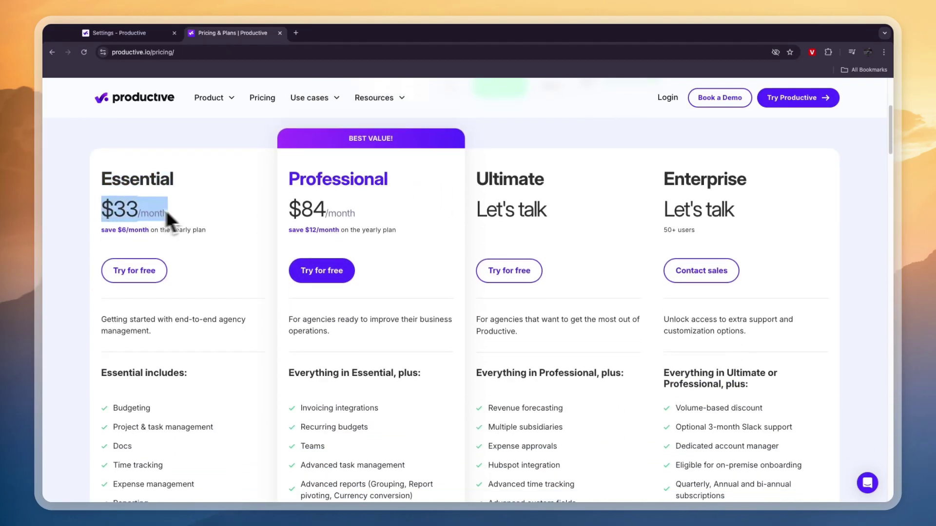
pyautogui.click(189, 228)
pyautogui.scroll(-3, 203, 308)
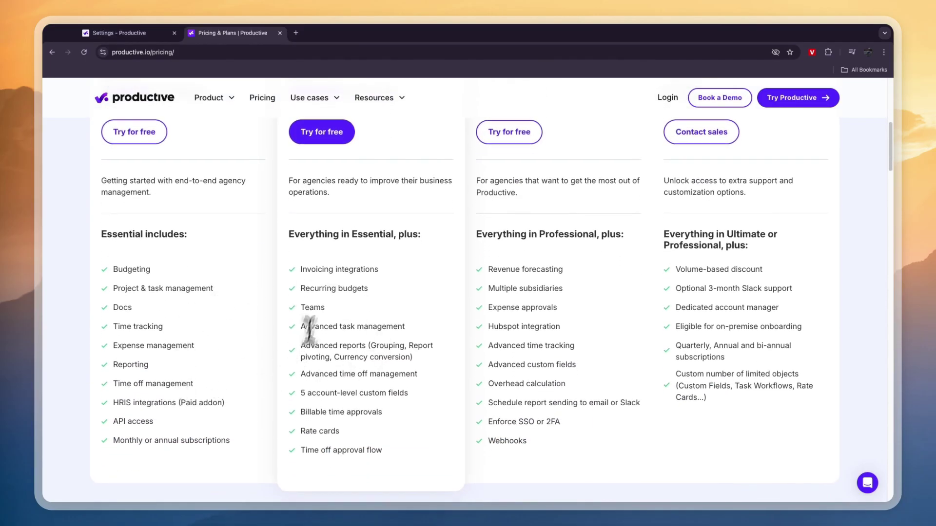
# Highlight plan features such as Invoicing integrations and Advanced task management
pyautogui.moveTo(301, 288); pyautogui.dragTo(368, 289)
pyautogui.moveTo(301, 269); pyautogui.dragTo(378, 271)
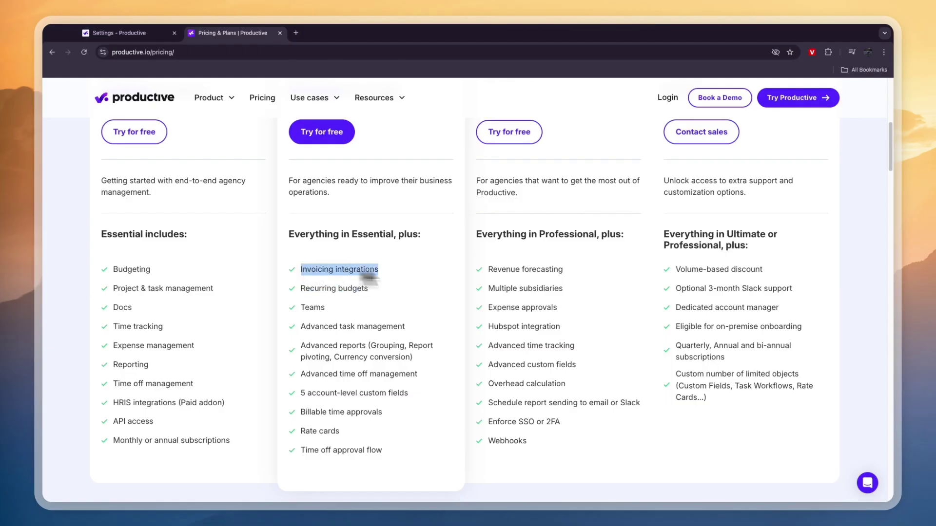
pyautogui.click(304, 305)
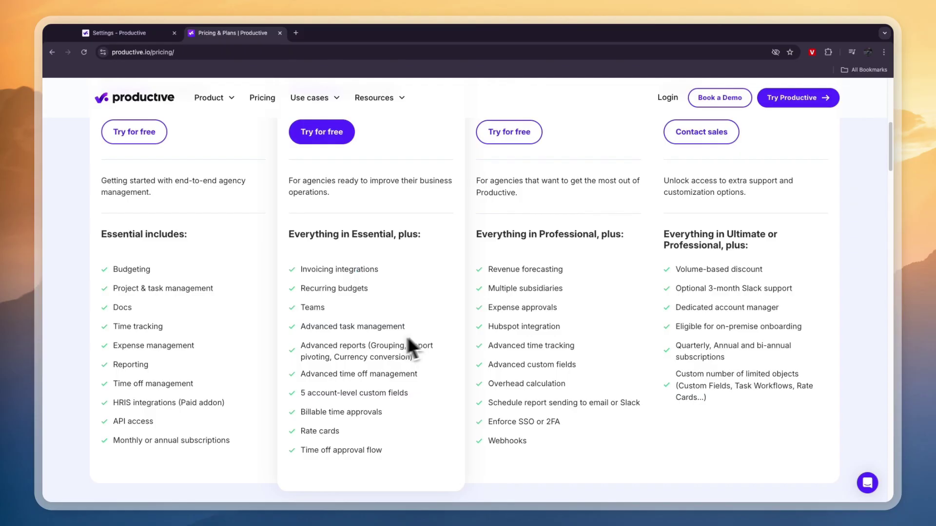
pyautogui.moveTo(405, 327); pyautogui.dragTo(301, 333)
pyautogui.scroll(6, 356, 397)
pyautogui.scroll(-3, 388, 340)
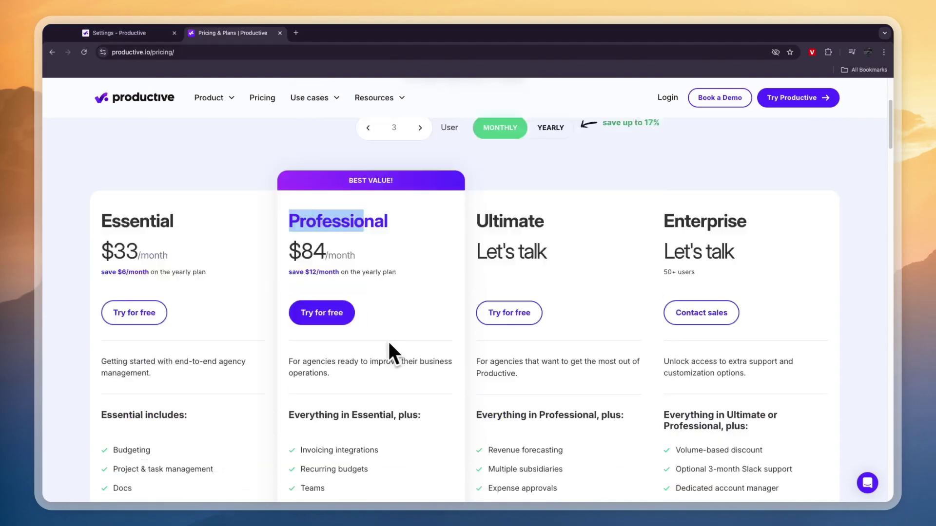
pyautogui.click(399, 338)
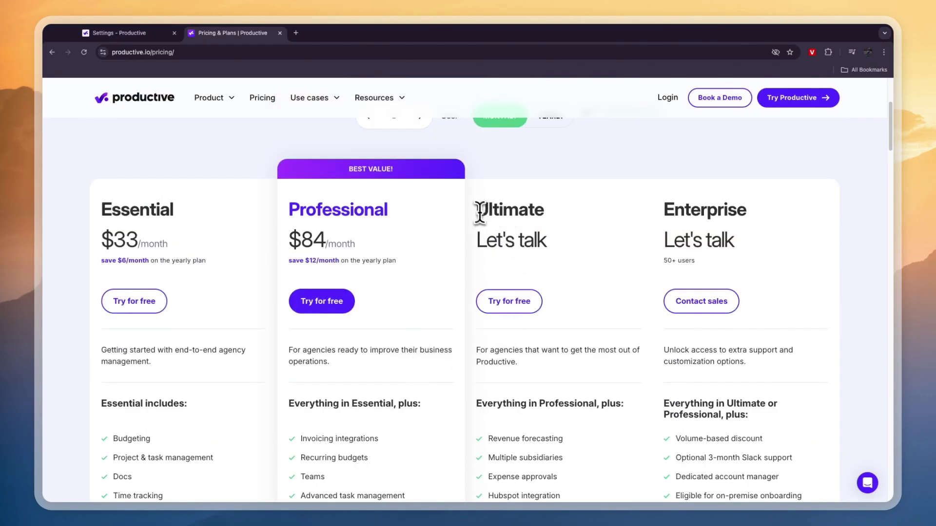
# Highlight plan details, including the Enterprise plan's 50+ users line
pyautogui.moveTo(476, 209); pyautogui.dragTo(544, 210)
pyautogui.scroll(1, 585, 239)
pyautogui.moveTo(663, 220); pyautogui.dragTo(746, 220)
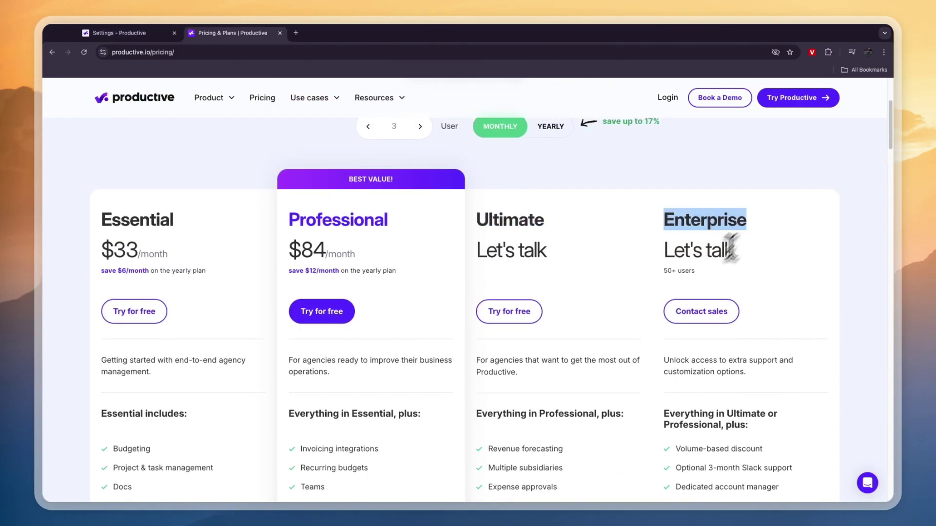
pyautogui.tripleClick(681, 273)
pyautogui.scroll(4, 633, 312)
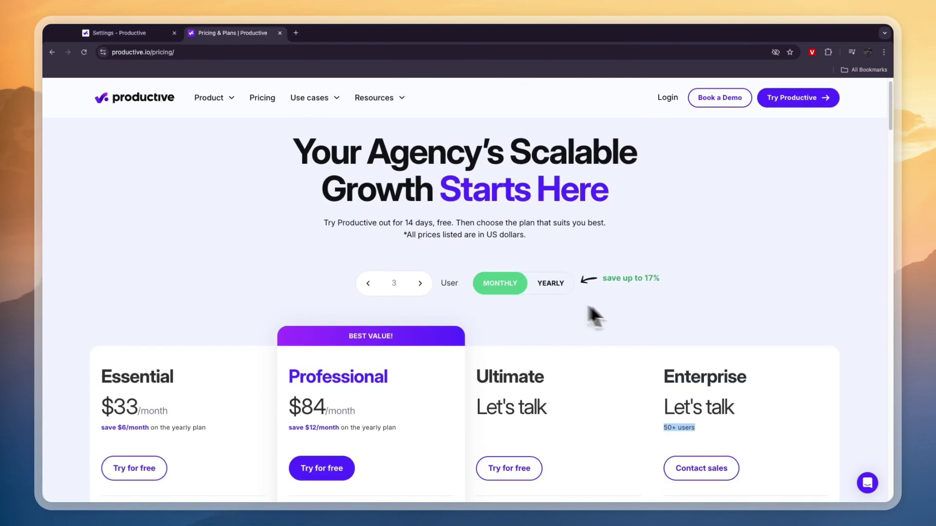
# Set the user count to 5: Essential $55/month, Professional $140/month
pyautogui.click(420, 283)
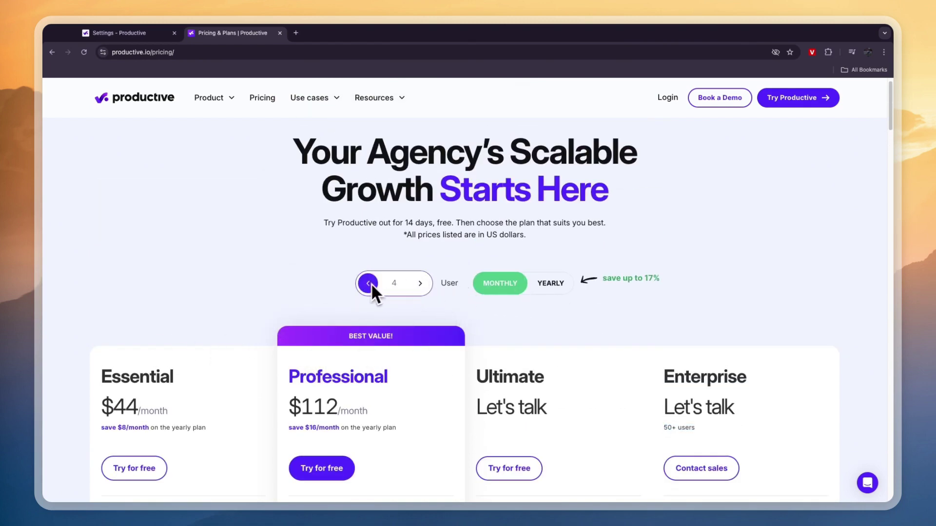
pyautogui.click(369, 284)
pyautogui.click(369, 284)
pyautogui.click(420, 283)
pyautogui.click(420, 283)
pyautogui.click(420, 283)
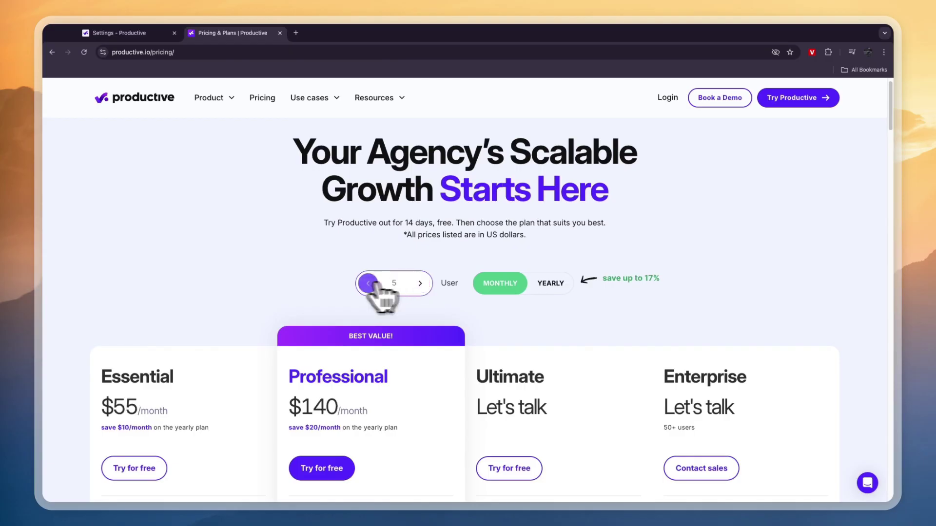
pyautogui.click(368, 284)
pyautogui.click(368, 285)
pyautogui.click(368, 284)
pyautogui.click(368, 284)
pyautogui.click(420, 283)
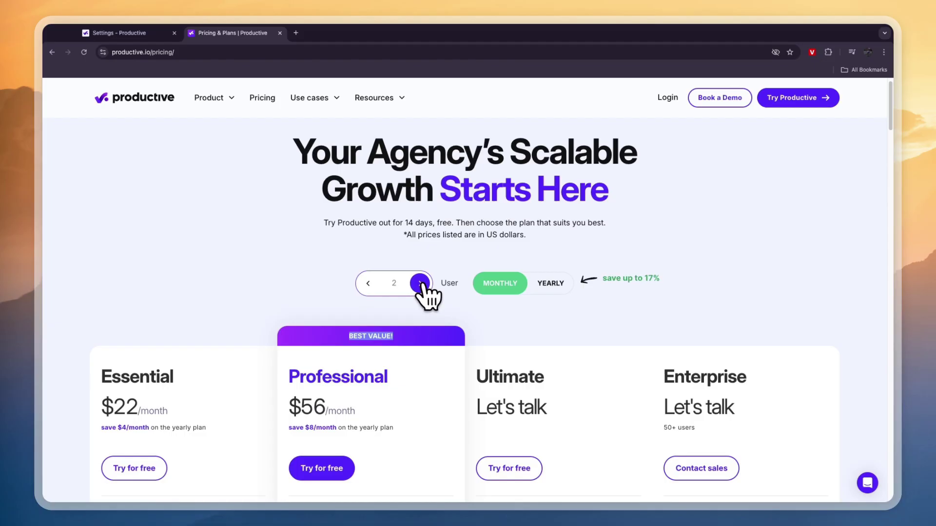
pyautogui.click(420, 283)
pyautogui.click(420, 284)
pyautogui.click(420, 283)
# Scroll through the plan feature lists at the 5-user monthly pricing
pyautogui.scroll(-2, 463, 314)
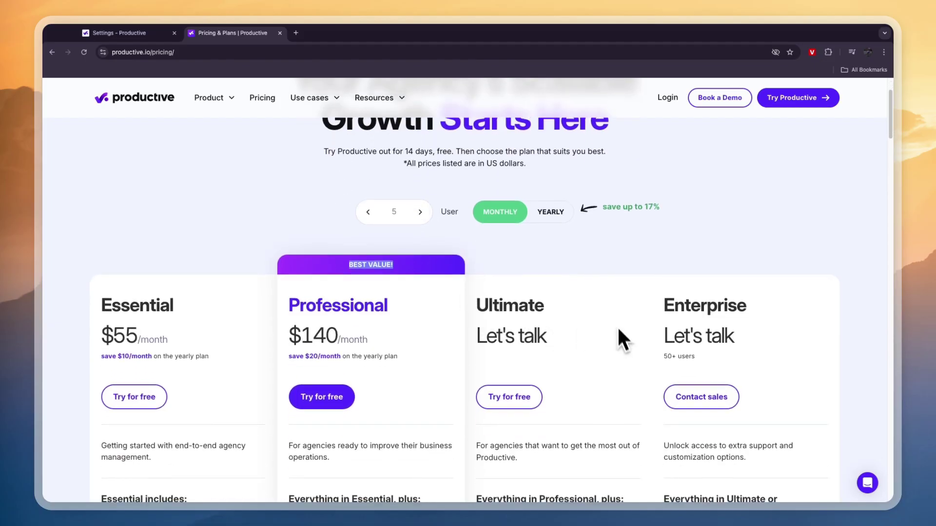
pyautogui.scroll(-6, 463, 320)
pyautogui.scroll(-2, 382, 303)
pyautogui.scroll(9, 381, 288)
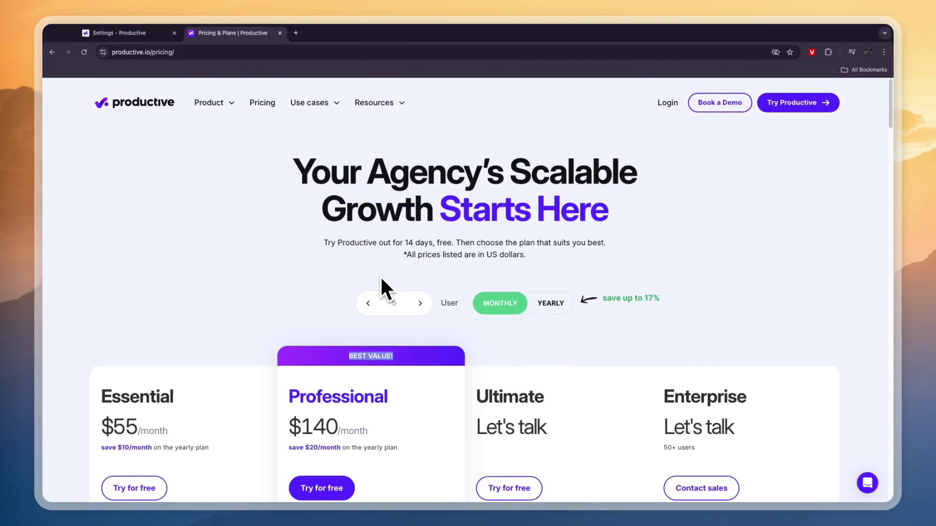